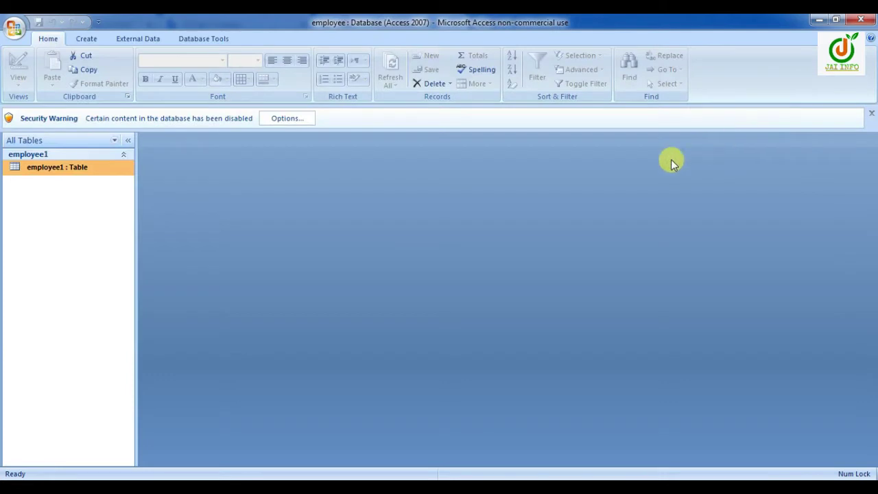
# Step: Enable the blocked content in the employee database through its security options
pyautogui.click(292, 118)
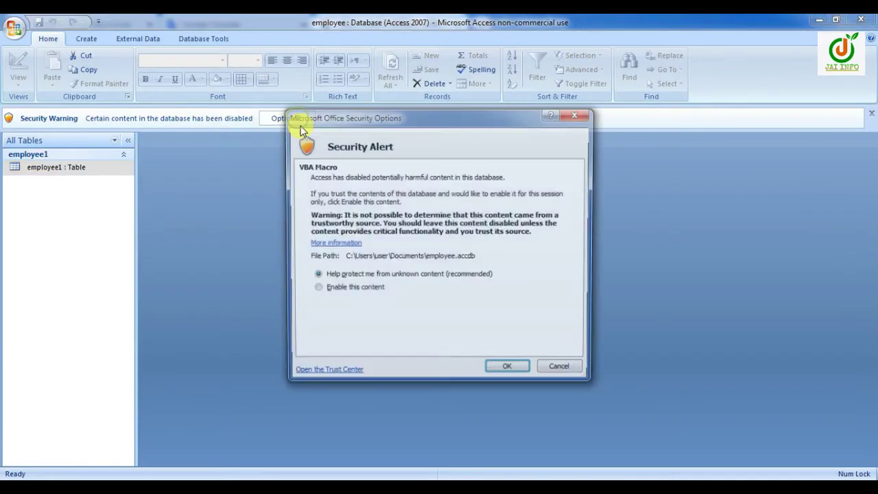
pyautogui.click(328, 289)
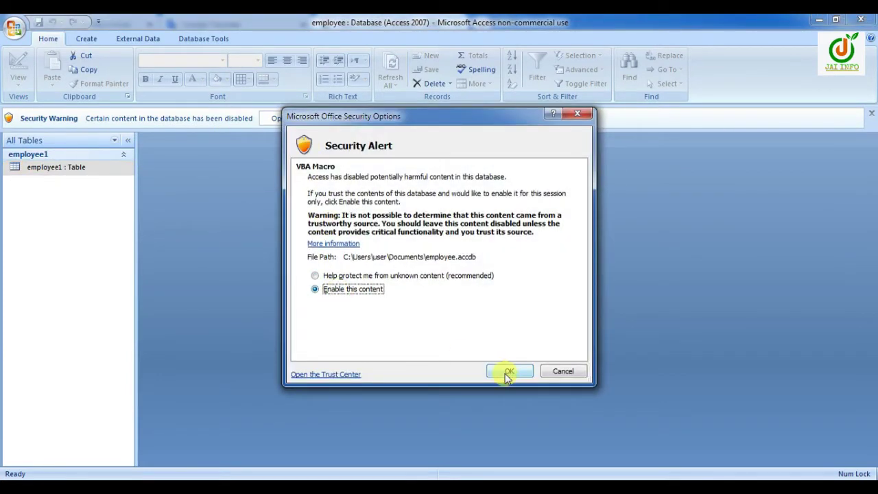
pyautogui.click(507, 371)
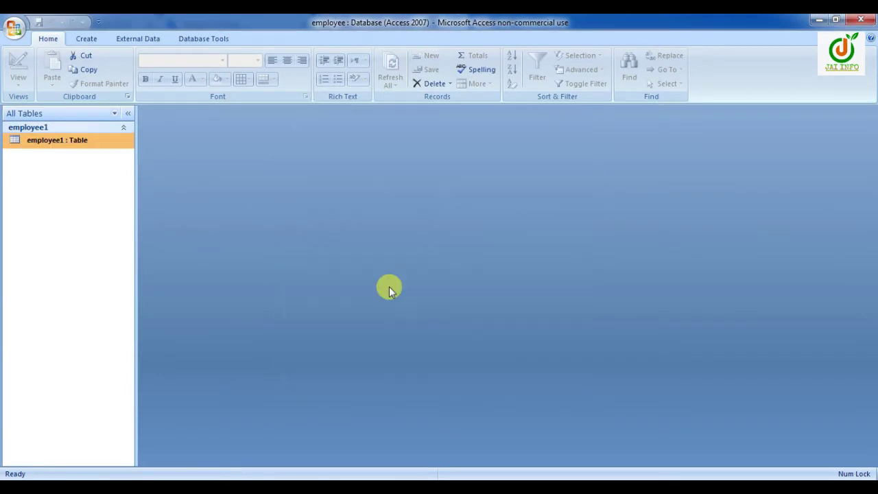
# Step: Open the employee1 table in Datasheet view and select the BASIC column
pyautogui.rightClick(59, 141)
pyautogui.click(77, 147)
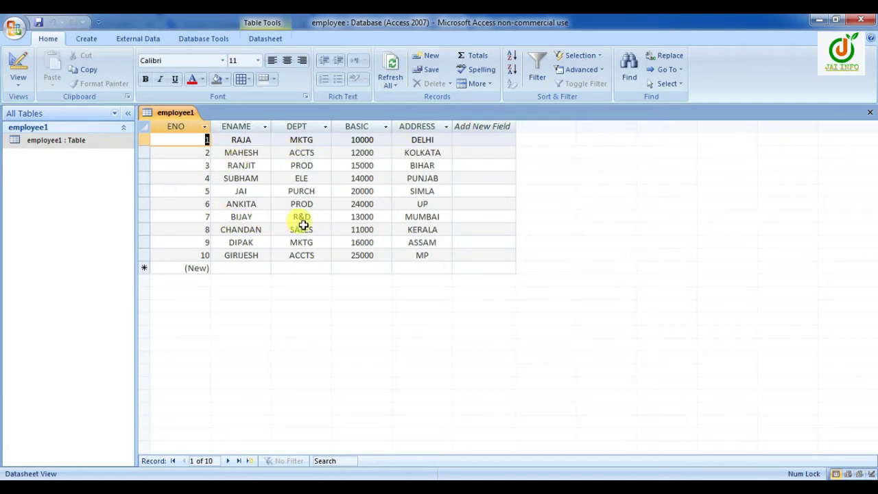
pyautogui.click(358, 126)
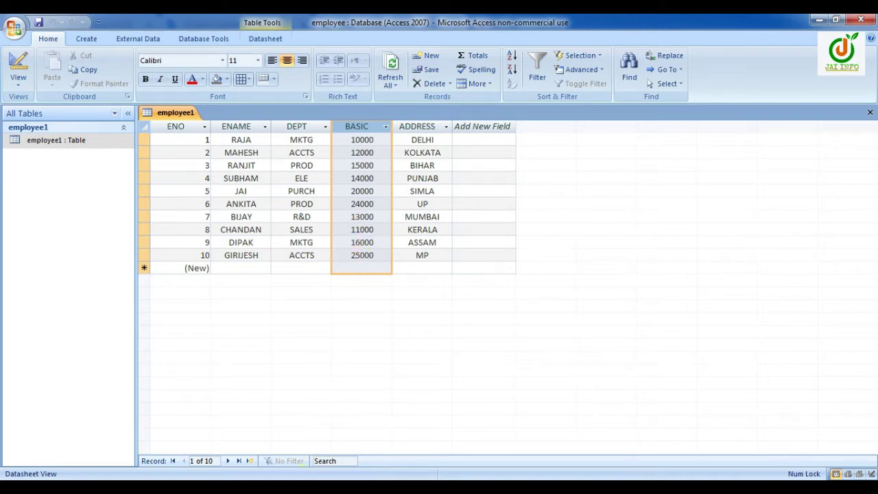
# Step: Switch to the PART-3 document in Word, highlight task 1 on the BASIC validation rule, and return to the Access database
pyautogui.click(297, 481)
pyautogui.click(274, 297)
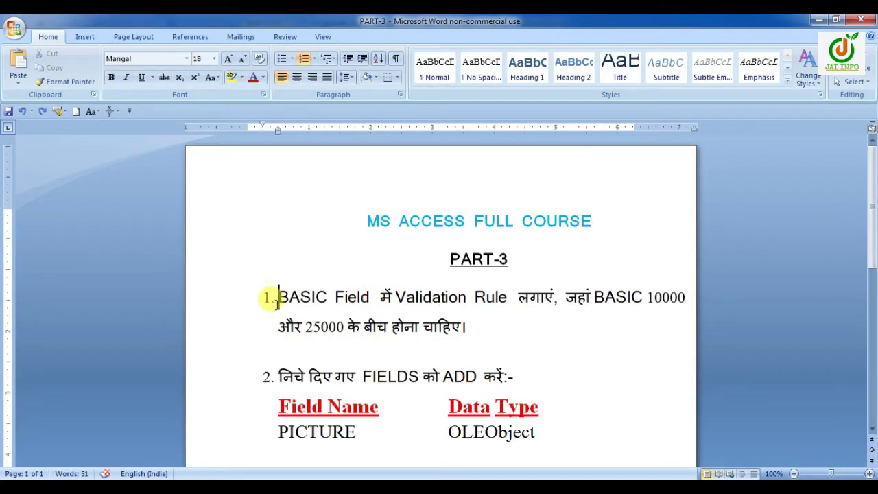
pyautogui.moveTo(494, 329); pyautogui.dragTo(299, 295)
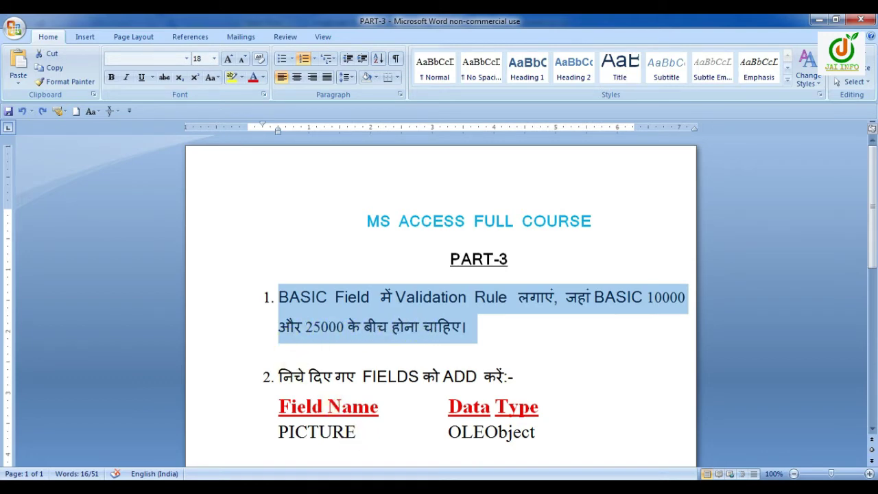
pyautogui.hotkey('alt', 'Tab')
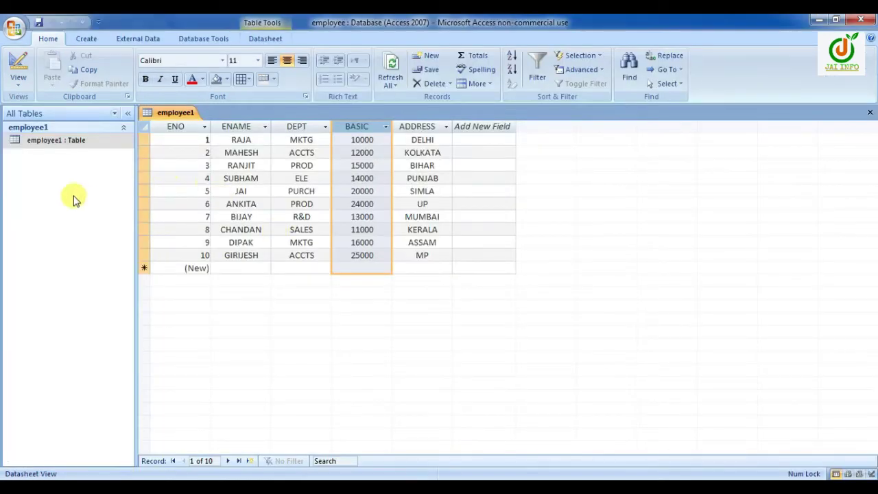
# Step: Open the employee1 table in Design view and set the BASIC field's validation rule to >10000 And <25000
pyautogui.rightClick(52, 142)
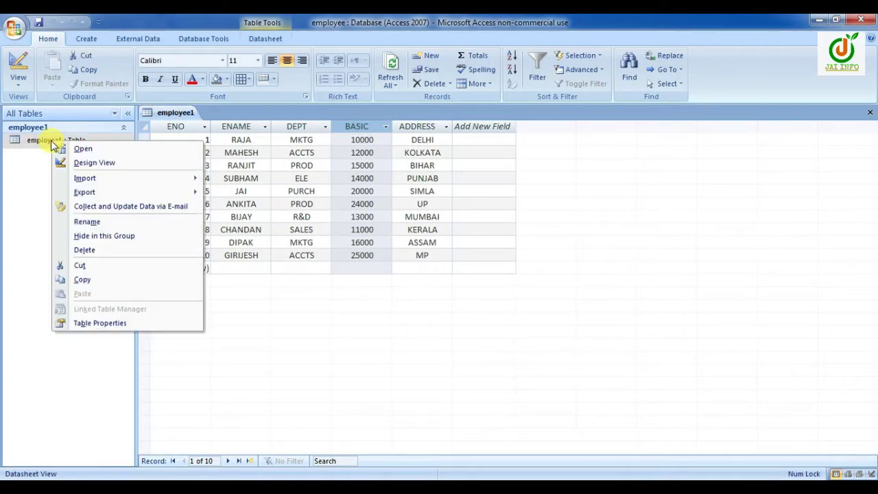
pyautogui.click(87, 169)
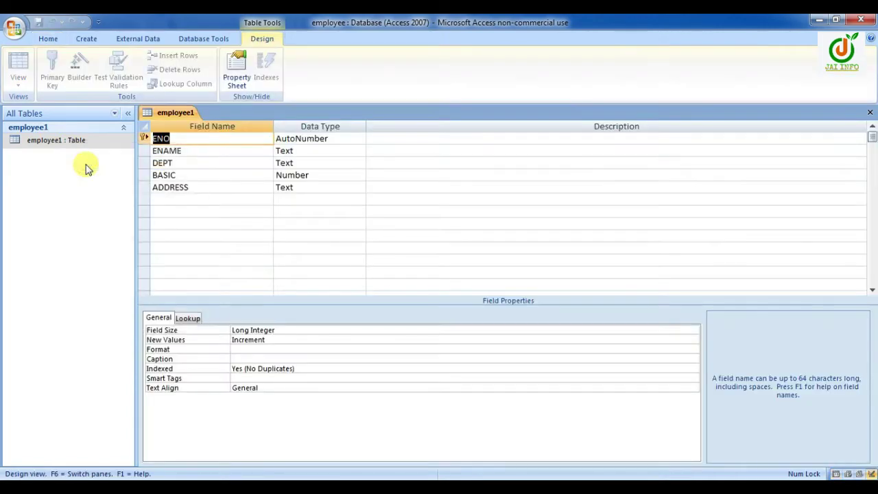
pyautogui.click(311, 175)
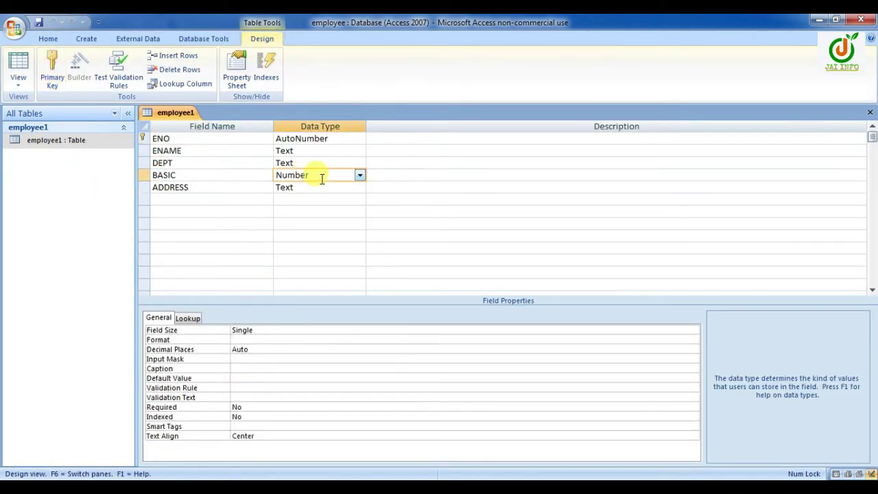
pyautogui.click(195, 389)
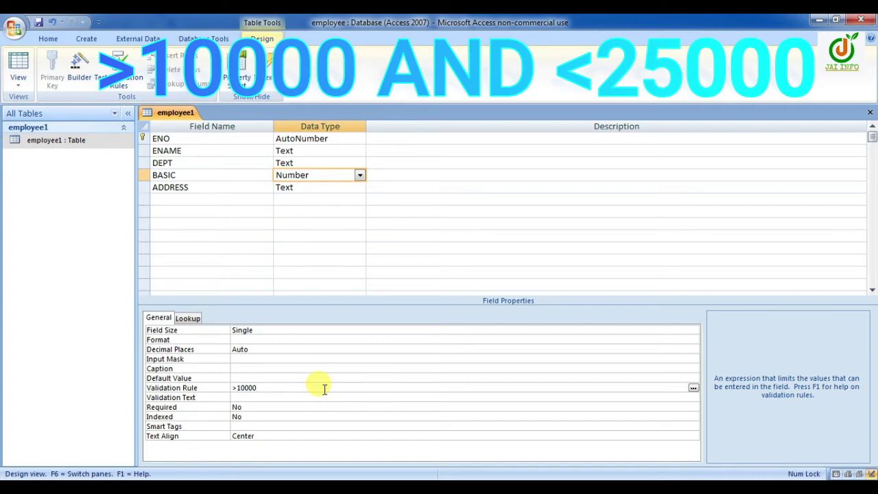
pyautogui.write('nd <25000')
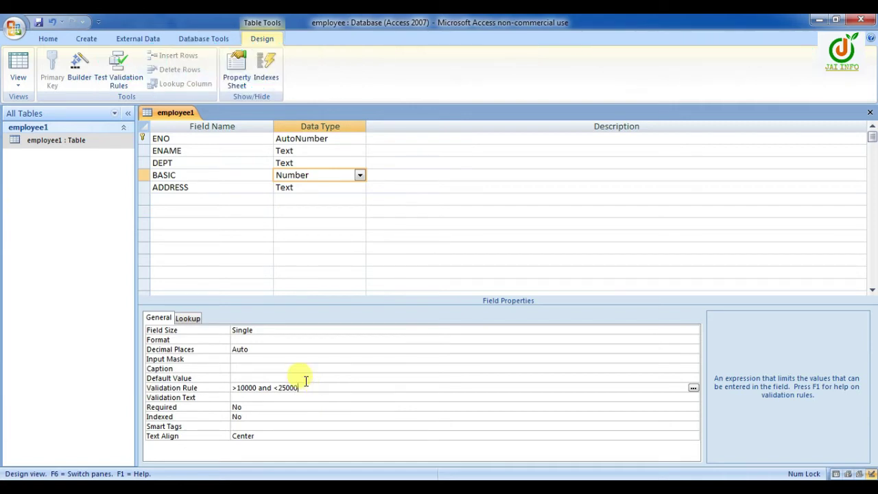
# Step: Save the employee1 design, testing existing data and keeping the new validation rule, and close the table
pyautogui.rightClick(175, 114)
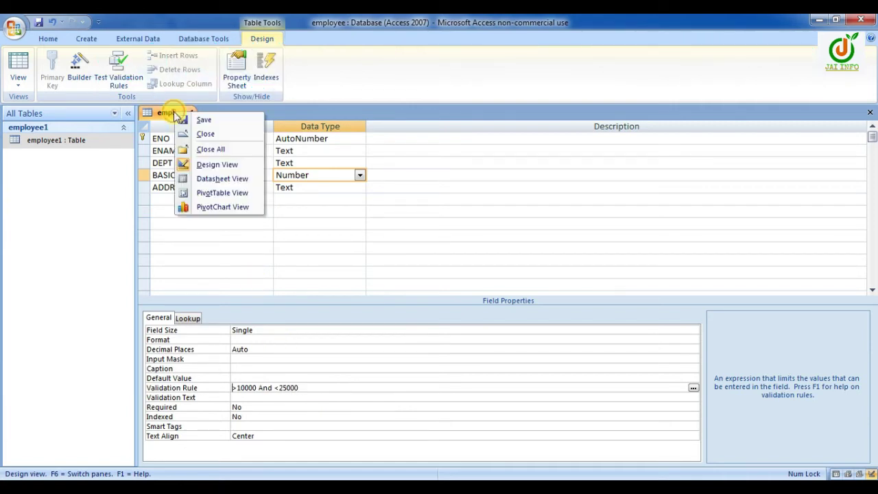
pyautogui.click(209, 121)
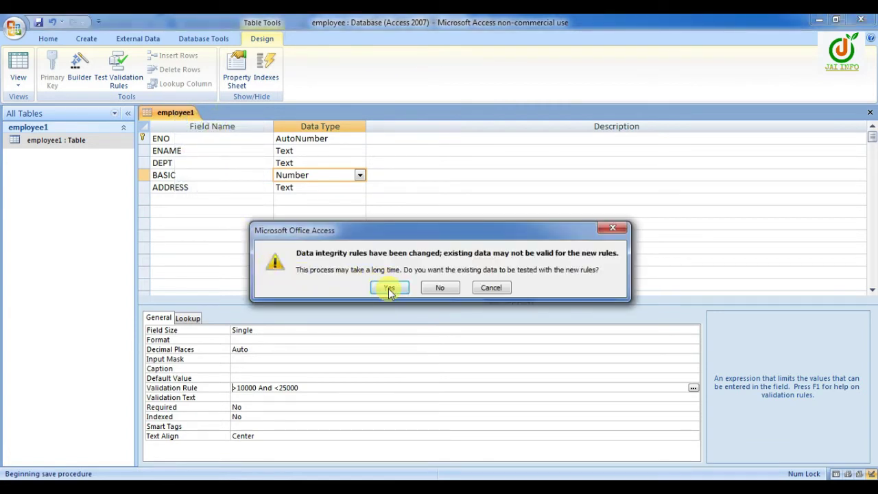
pyautogui.click(382, 289)
pyautogui.click(389, 301)
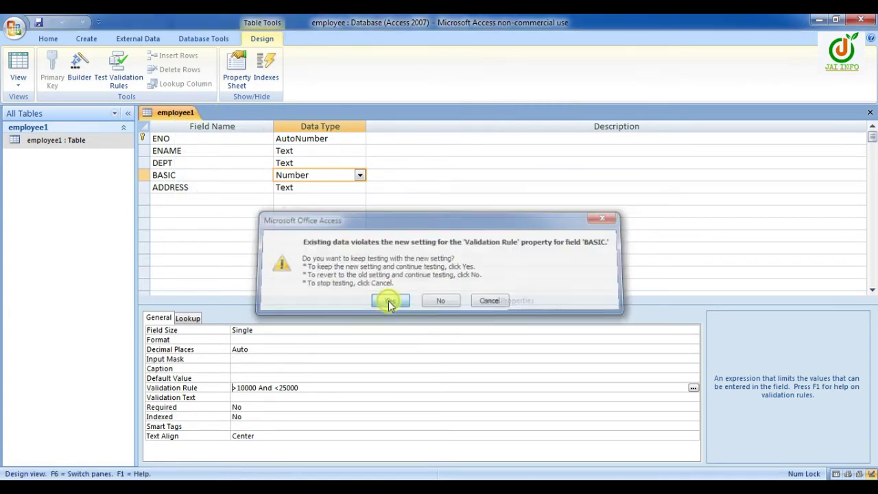
pyautogui.rightClick(176, 113)
pyautogui.click(206, 136)
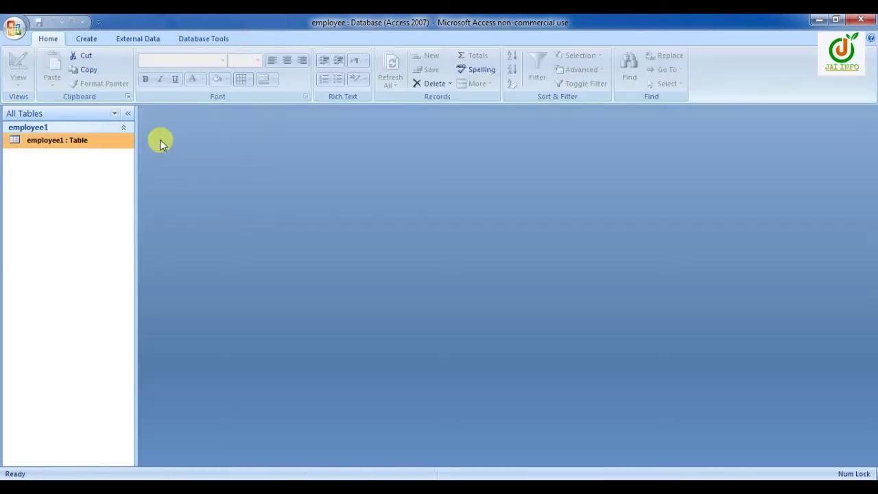
# Step: Reopen the employee1 table in Datasheet view and select its BASIC column
pyautogui.rightClick(59, 136)
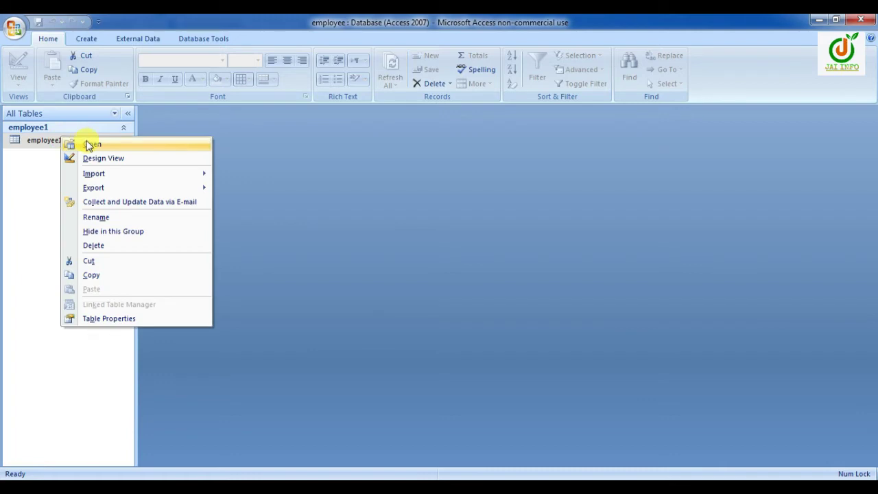
pyautogui.click(89, 144)
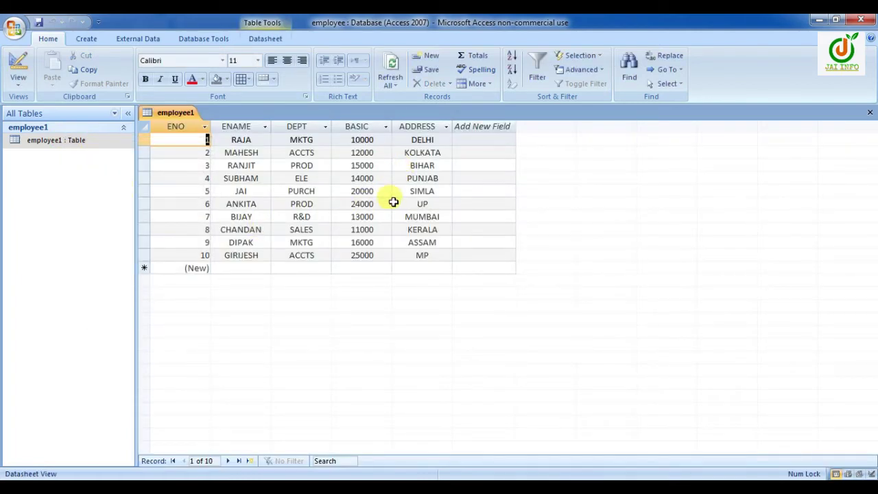
pyautogui.click(370, 125)
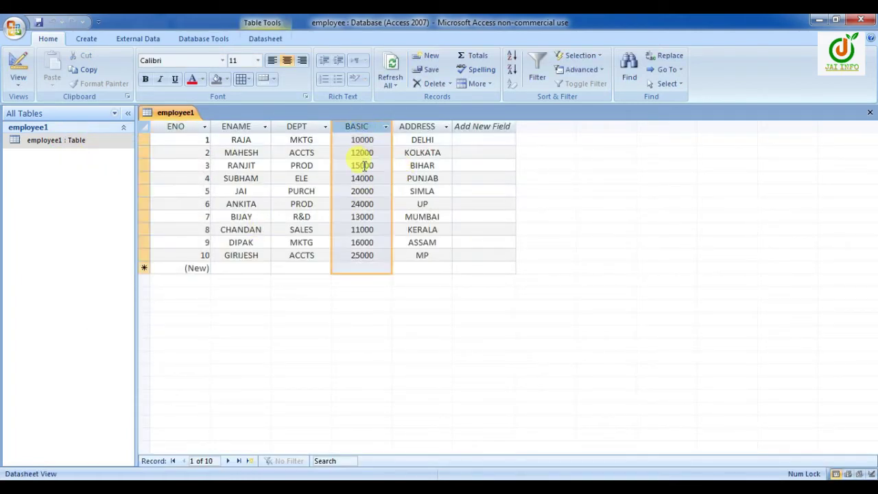
# Step: Try to change the BASIC value of employee number 2 to 7000
pyautogui.click(377, 153)
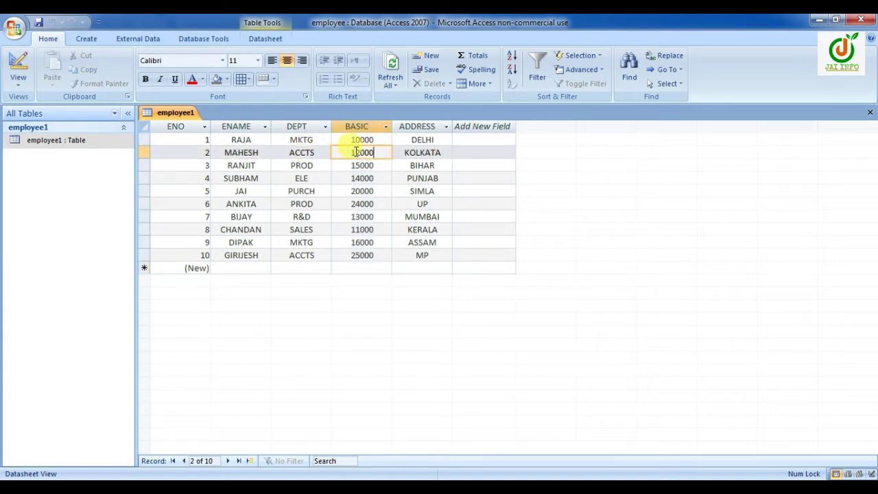
pyautogui.press('BackSpace')
pyautogui.press('BackSpace')
pyautogui.press('BackSpace')
pyautogui.press('BackSpace')
pyautogui.press('BackSpace')
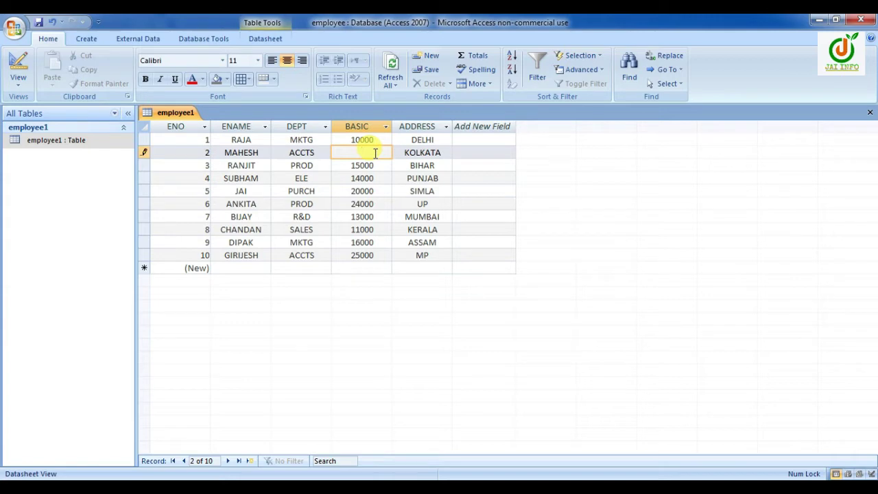
pyautogui.write('7000')
pyautogui.press('Return')
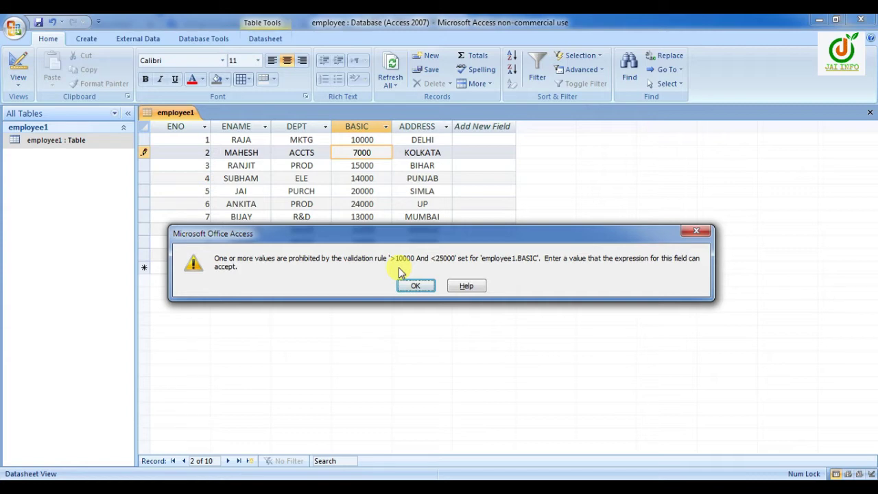
pyautogui.click(416, 285)
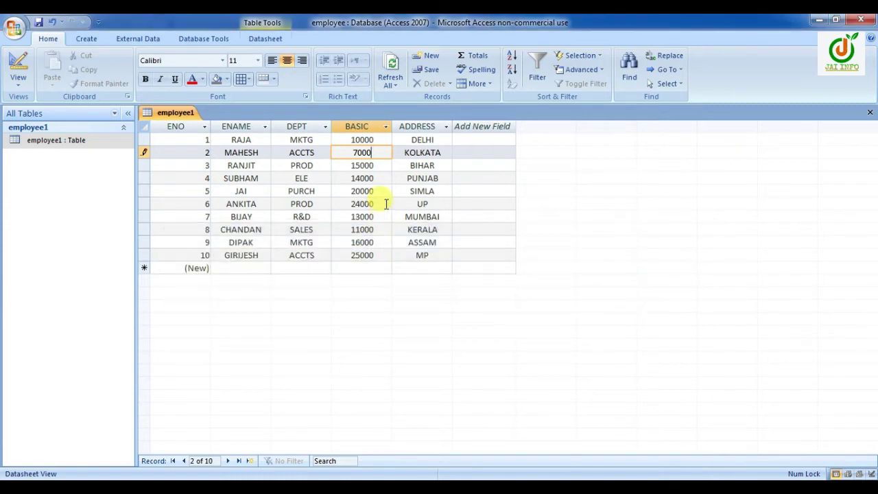
# Step: Set the BASIC value of employee number 2 to 24000 and commit the cell
pyautogui.press('BackSpace')
pyautogui.press('BackSpace')
pyautogui.press('BackSpace')
pyautogui.press('BackSpace')
pyautogui.write('24000')
pyautogui.press('Tab')
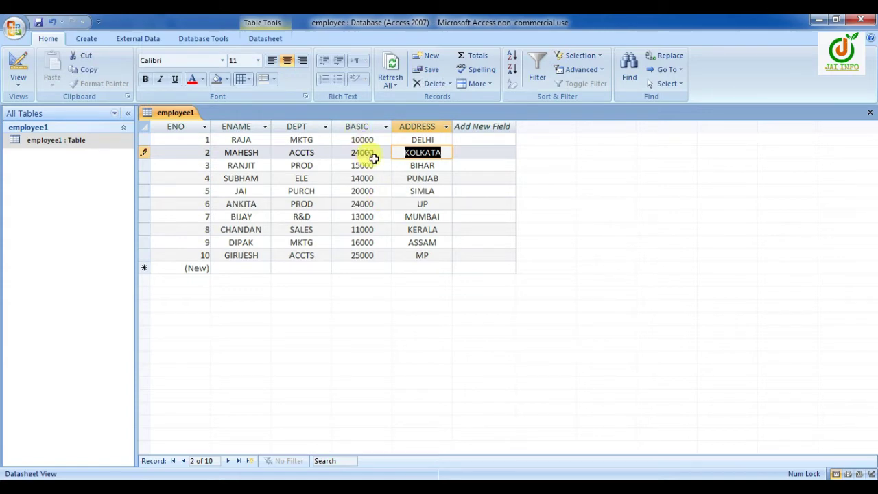
pyautogui.click(416, 149)
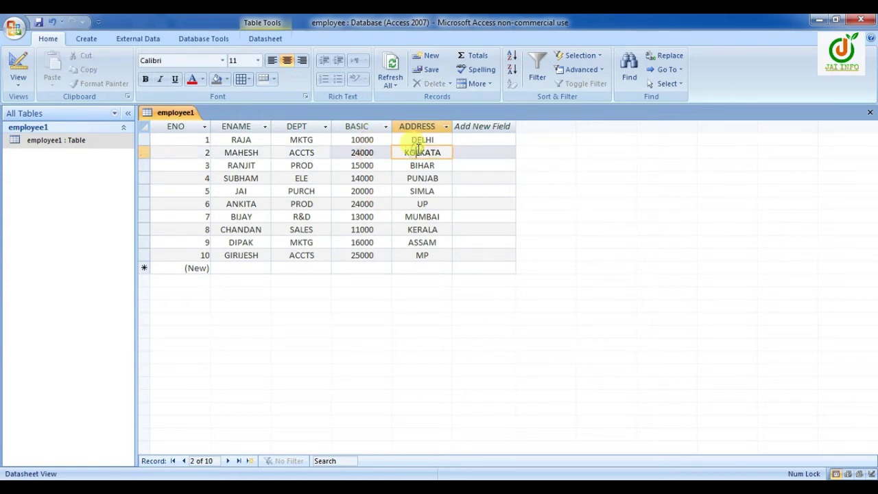
# Step: Try to change the BASIC value of employee number 2 to 26000
pyautogui.click(378, 153)
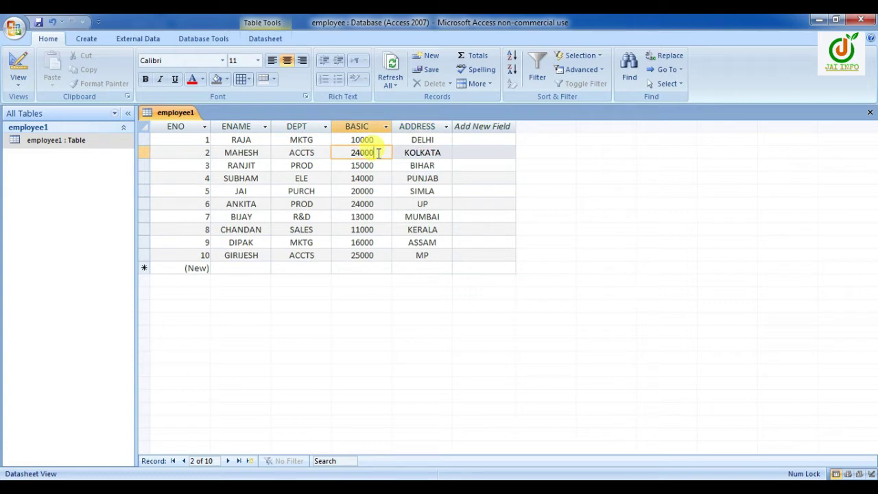
pyautogui.press('BackSpace')
pyautogui.press('BackSpace')
pyautogui.press('BackSpace')
pyautogui.press('BackSpace')
pyautogui.press('BackSpace')
pyautogui.write('26000')
pyautogui.press('Return')
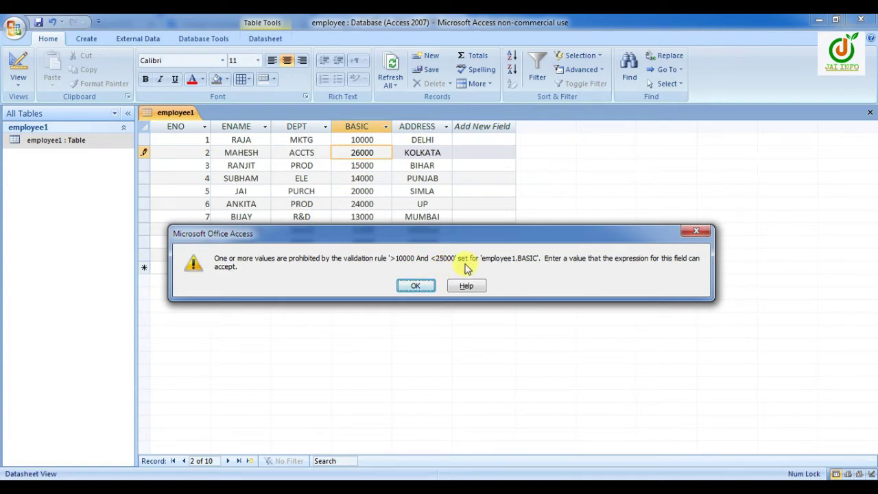
pyautogui.click(424, 286)
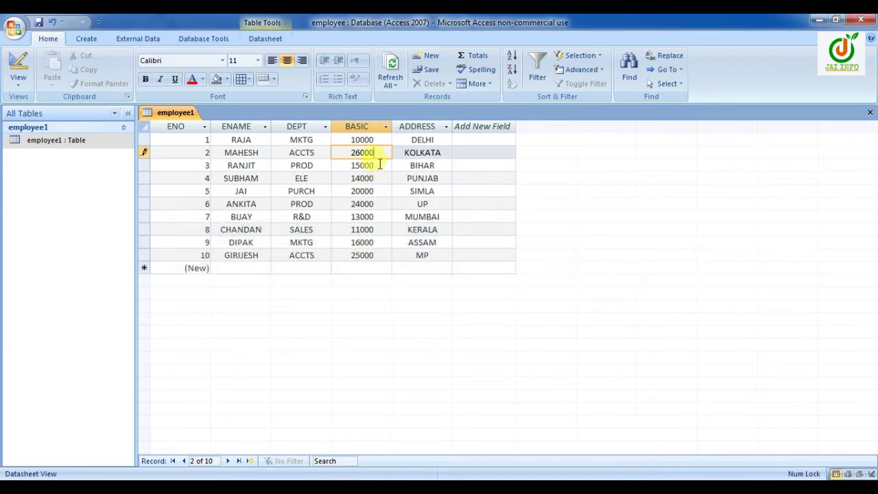
# Step: Set the BASIC value of employee number 2 to 12000 and save the record
pyautogui.write('1')
pyautogui.press('BackSpace')
pyautogui.press('BackSpace')
pyautogui.press('BackSpace')
pyautogui.press('BackSpace')
pyautogui.press('BackSpace')
pyautogui.press('BackSpace')
pyautogui.write('12000')
pyautogui.hotkey('shift', 'Return')
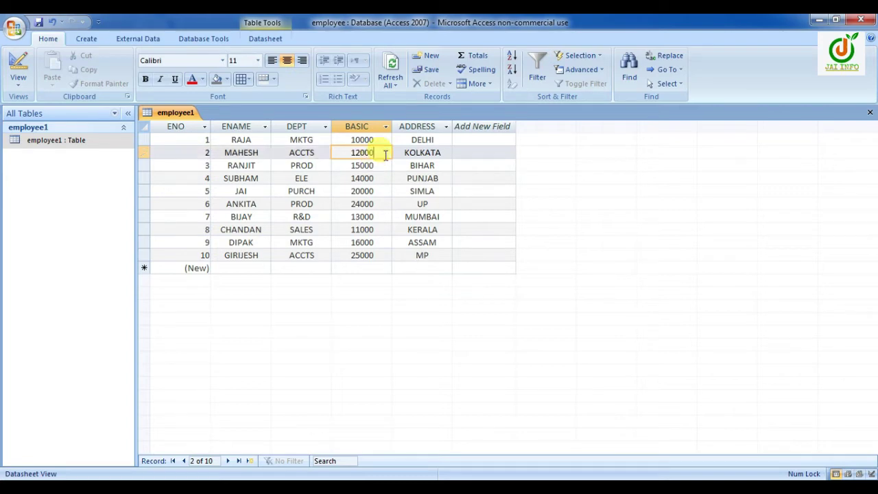
# Step: Try to change the BASIC value of employee number 7 to 8000
pyautogui.click(375, 217)
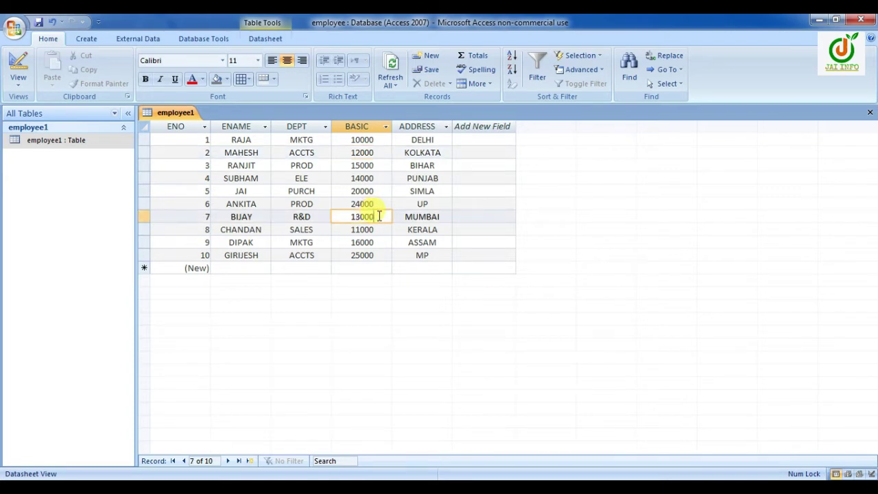
pyautogui.moveTo(380, 217); pyautogui.dragTo(346, 214)
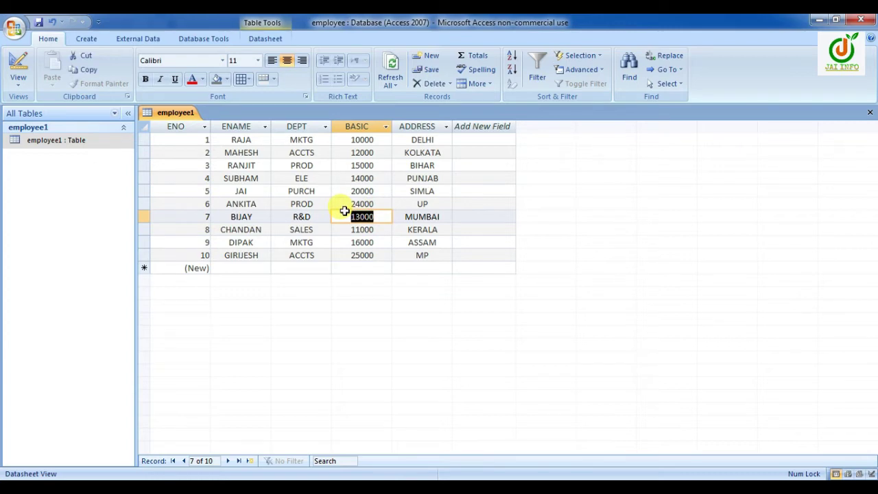
pyautogui.write('80')
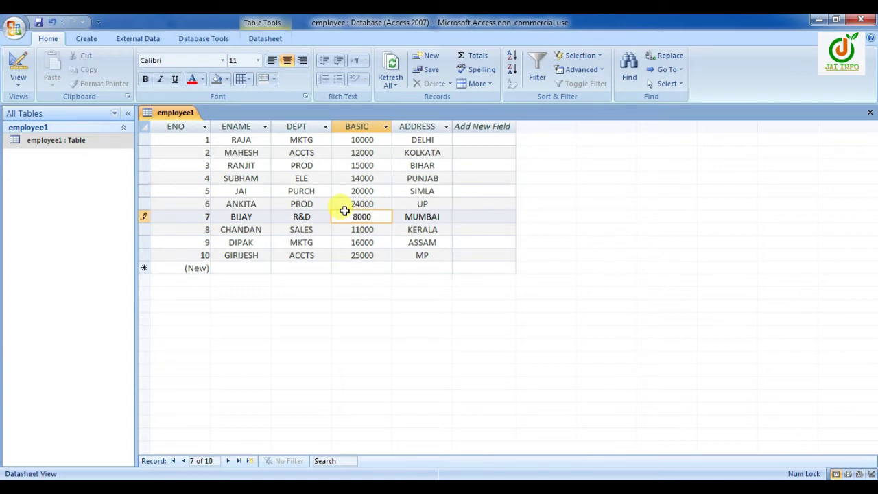
pyautogui.press('Return')
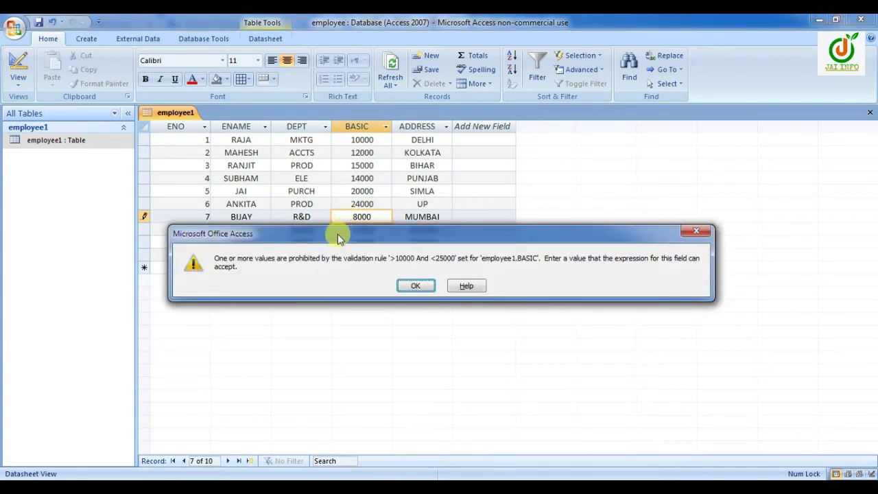
pyautogui.click(424, 286)
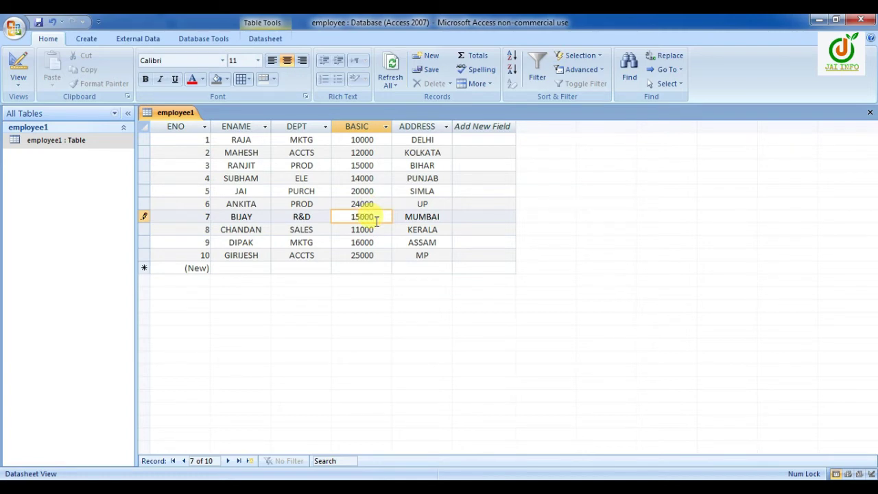
# Step: Commit 15000 as the BASIC value of employee number 7 and check the next task in the PART-3 Word document
pyautogui.press('Tab')
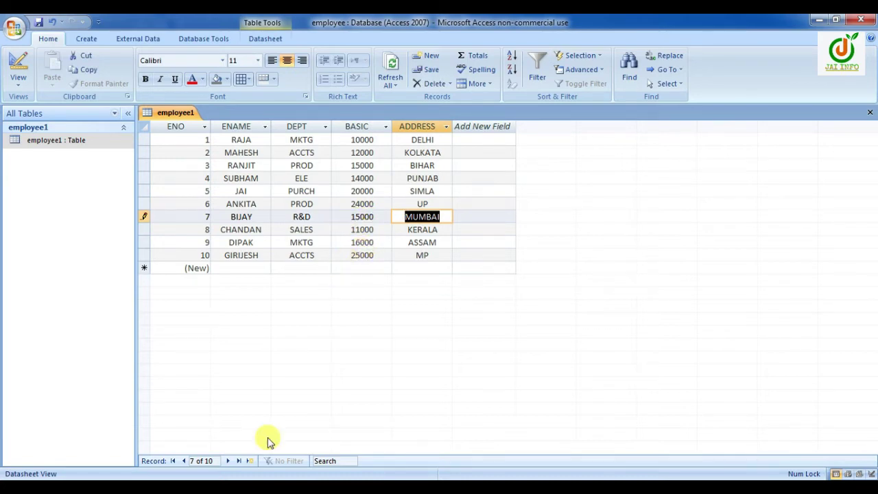
pyautogui.click(269, 487)
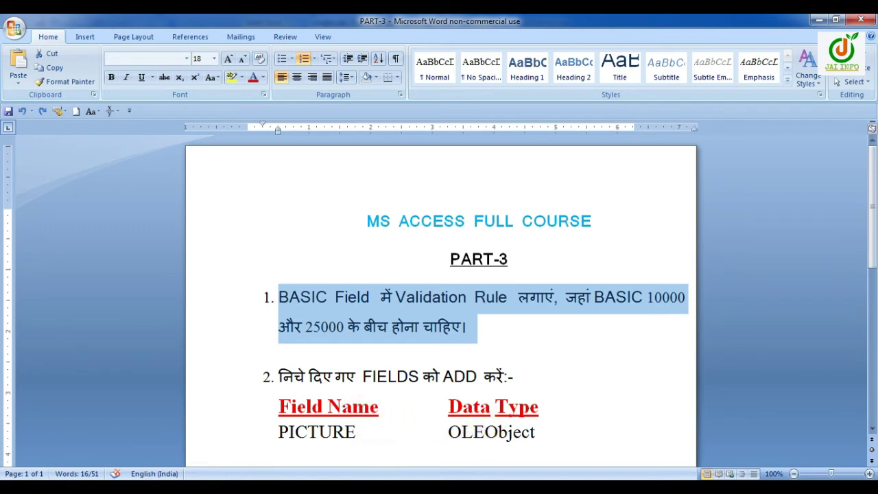
pyautogui.hotkey('alt', 'Tab')
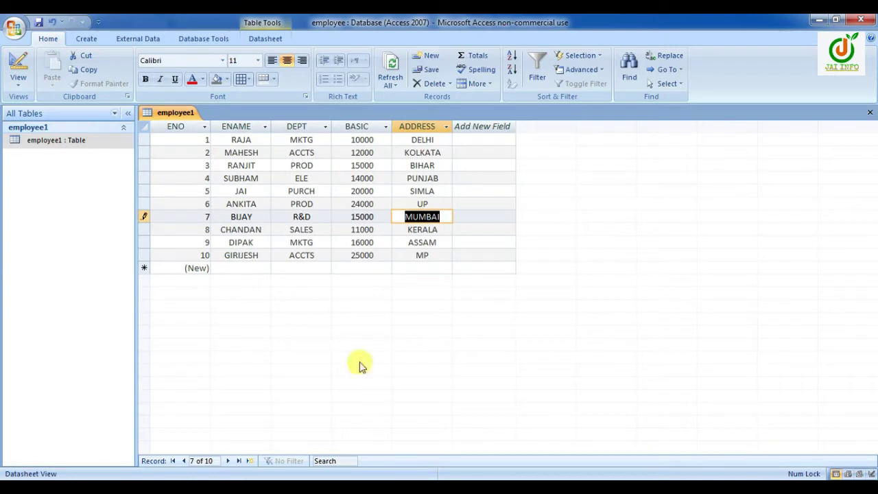
# Step: Add a field named Picture with the OLE Object data type to the employee1 table's design
pyautogui.rightClick(79, 142)
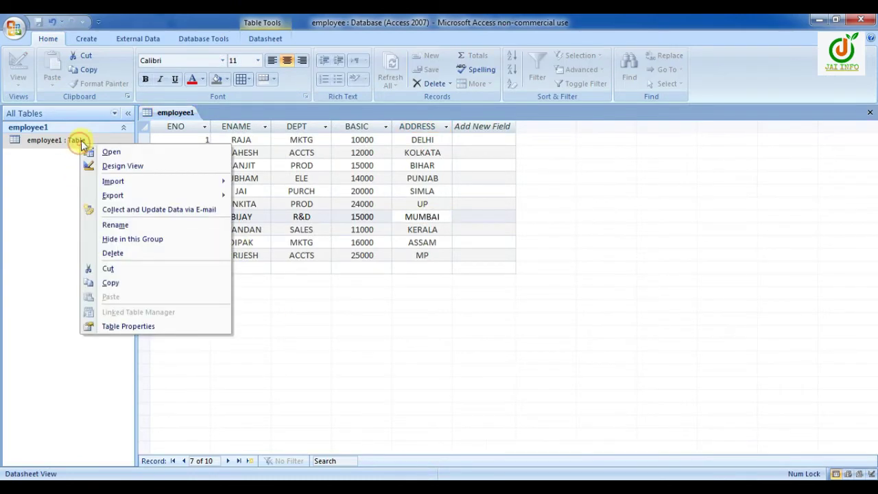
pyautogui.click(117, 166)
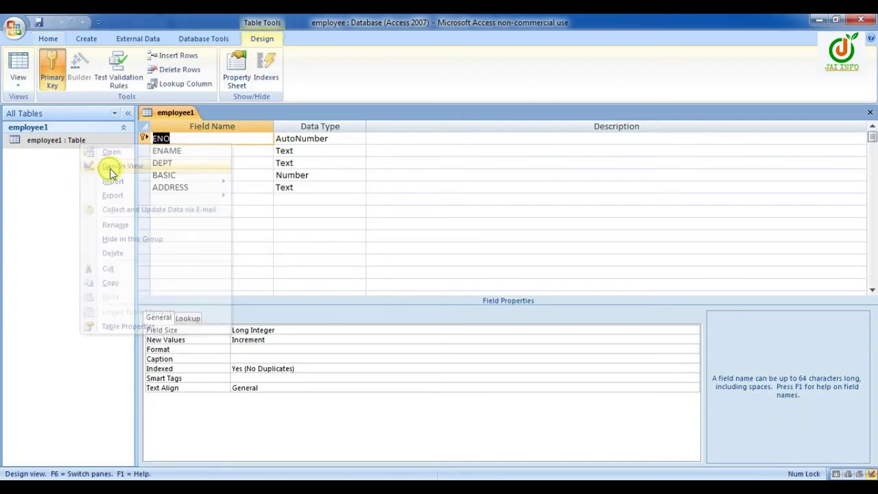
pyautogui.click(178, 199)
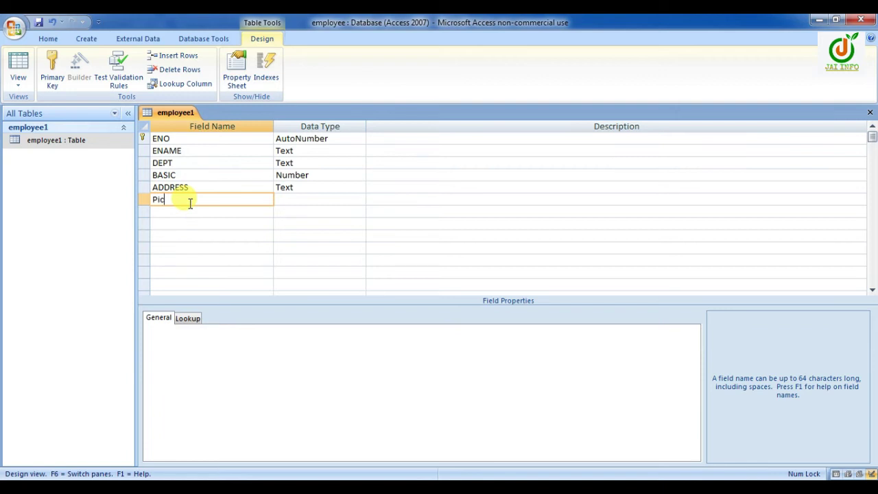
pyautogui.press('Tab')
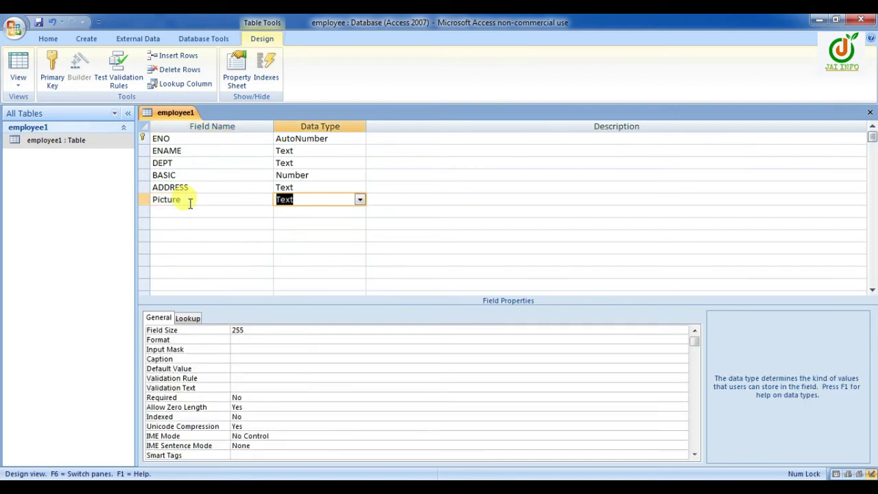
pyautogui.click(360, 200)
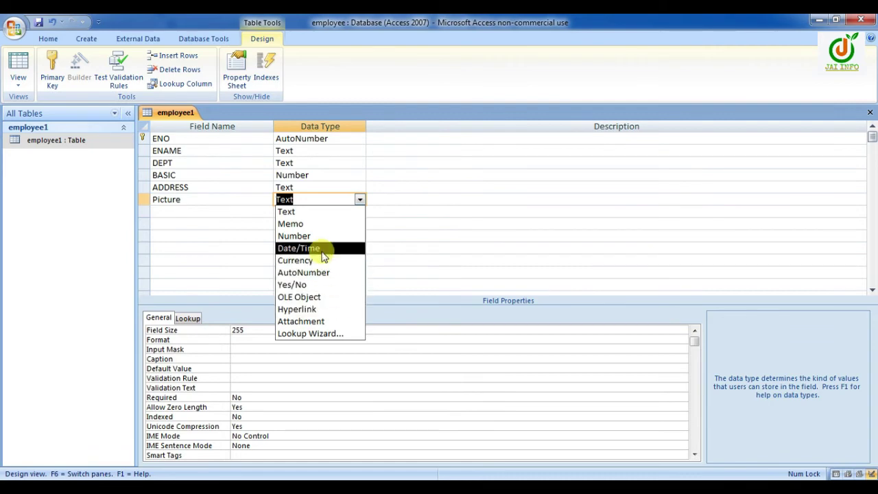
pyautogui.click(309, 296)
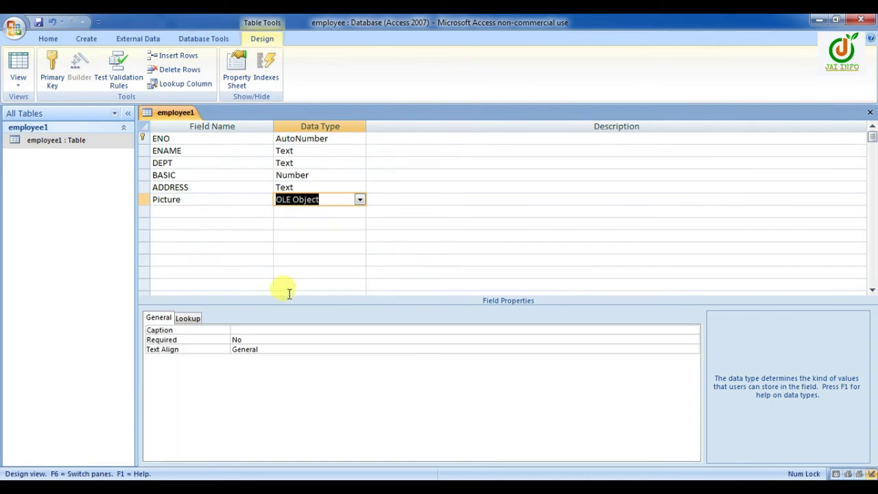
# Step: Save the employee1 table design and close the table
pyautogui.rightClick(181, 114)
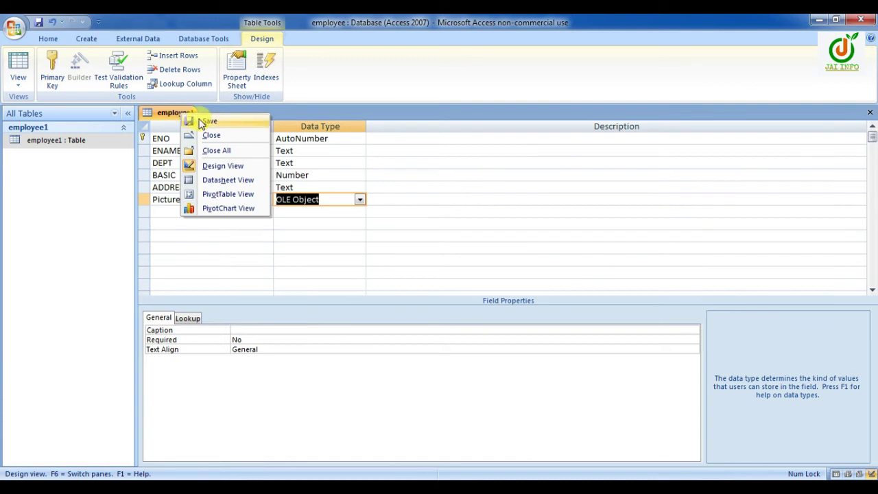
pyautogui.click(205, 121)
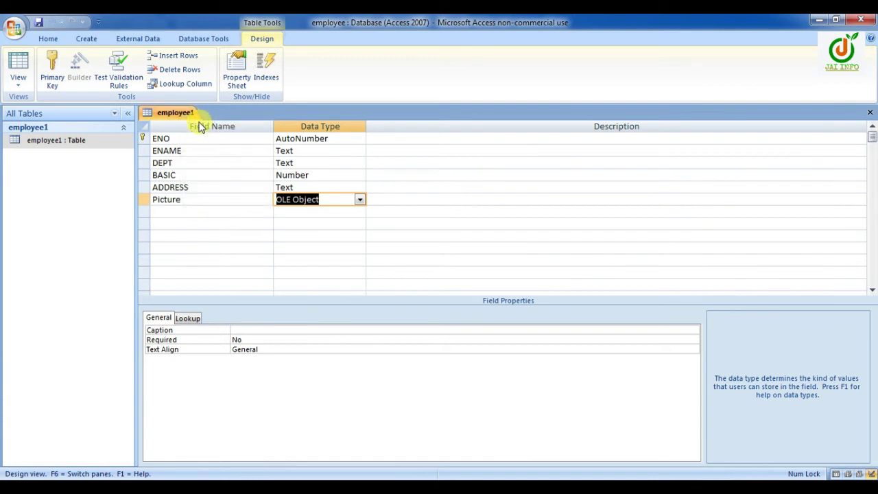
pyautogui.rightClick(174, 114)
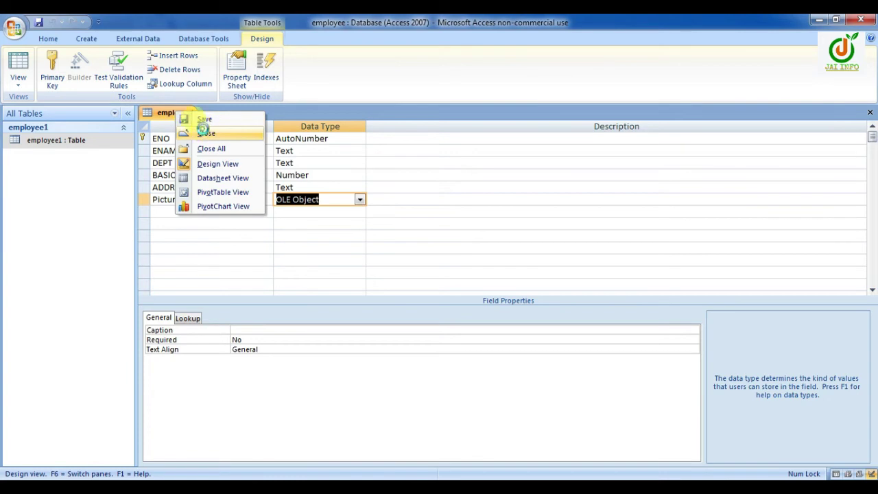
pyautogui.click(198, 130)
# Step: Reopen the employee1 table as a datasheet and select the Picture column
pyautogui.rightClick(92, 142)
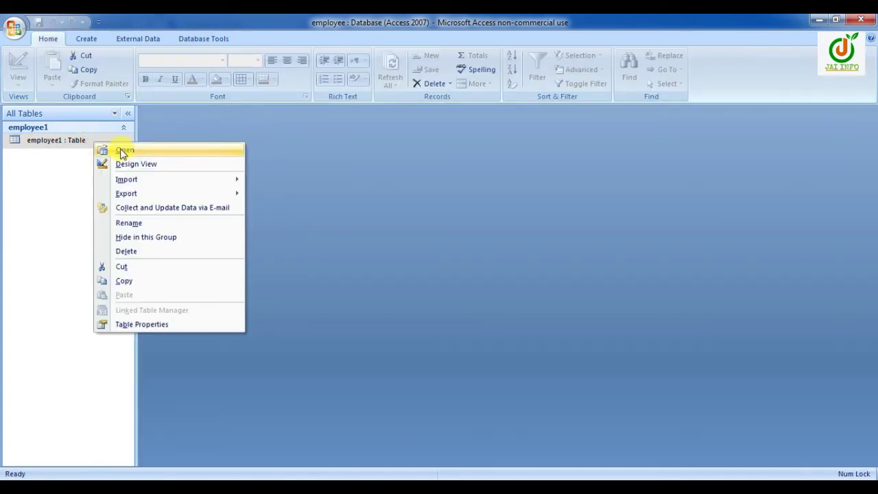
pyautogui.click(124, 150)
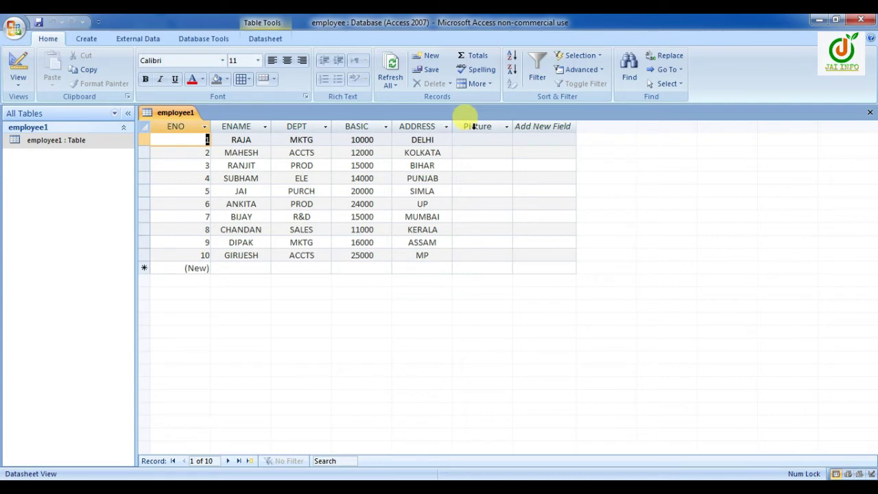
pyautogui.click(473, 126)
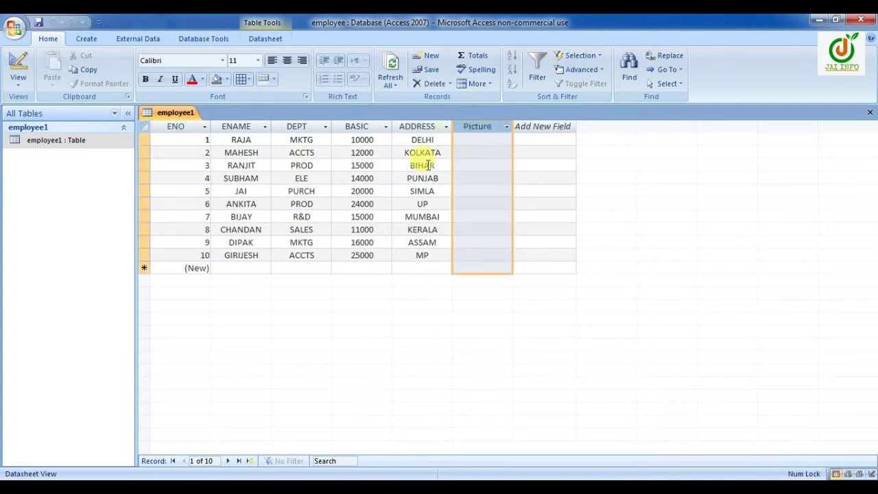
# Step: Read the tasks following the field addition in the PART-3 Word document and return to the Access database
pyautogui.click(274, 487)
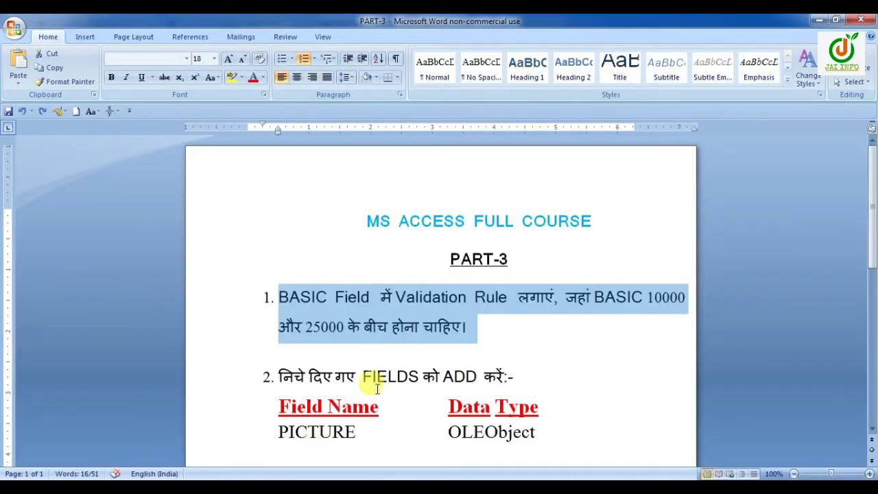
pyautogui.scroll(-3, 384, 371)
pyautogui.scroll(-1, 388, 343)
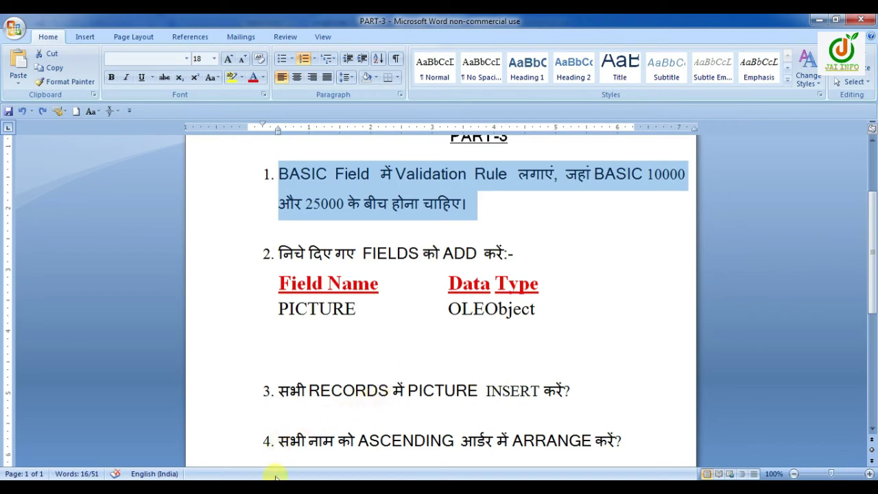
pyautogui.click(427, 486)
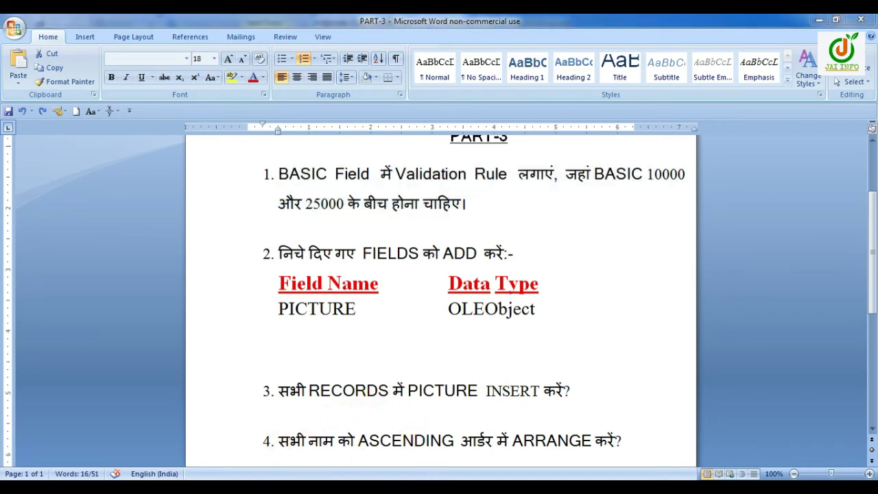
# Step: Insert the image file 2019-Best-Animation-Film-Missing-Link from the desktop's New folder into the Picture field of employee number 1
pyautogui.click(481, 141)
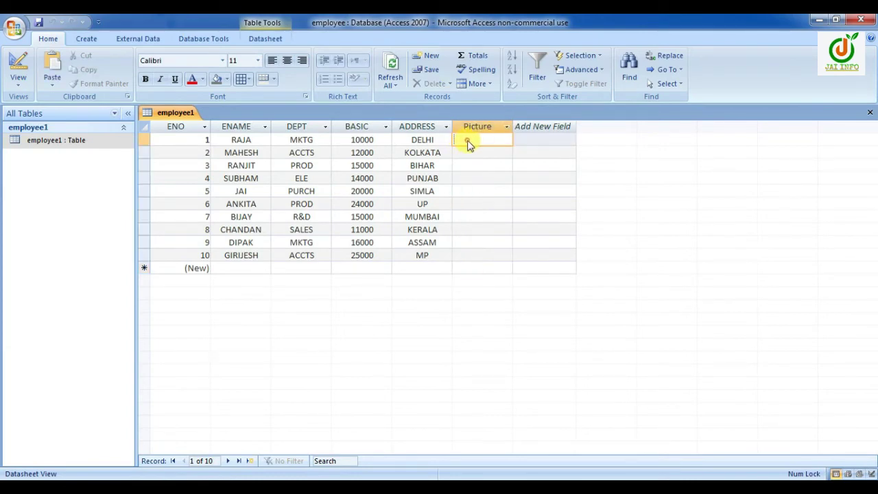
pyautogui.rightClick(467, 144)
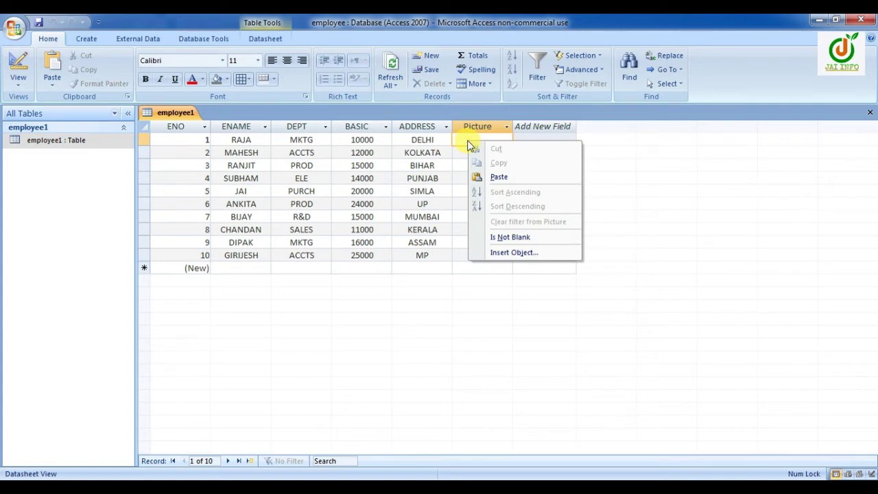
pyautogui.click(501, 254)
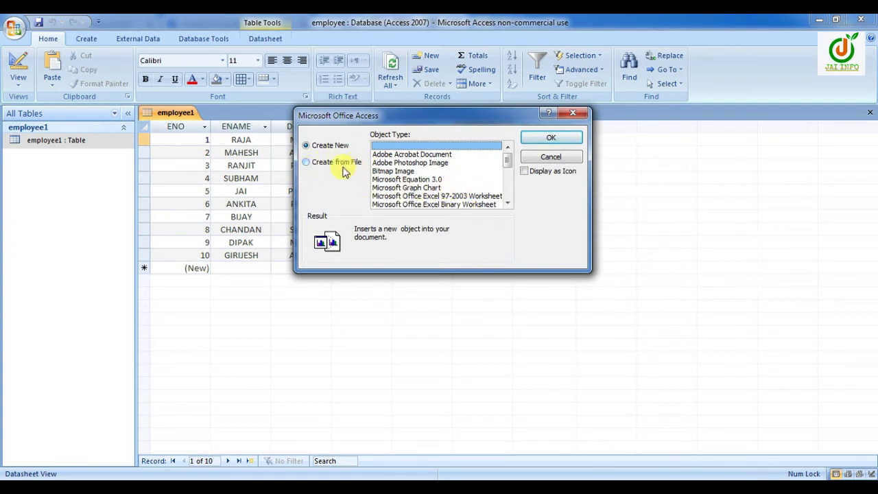
pyautogui.click(309, 166)
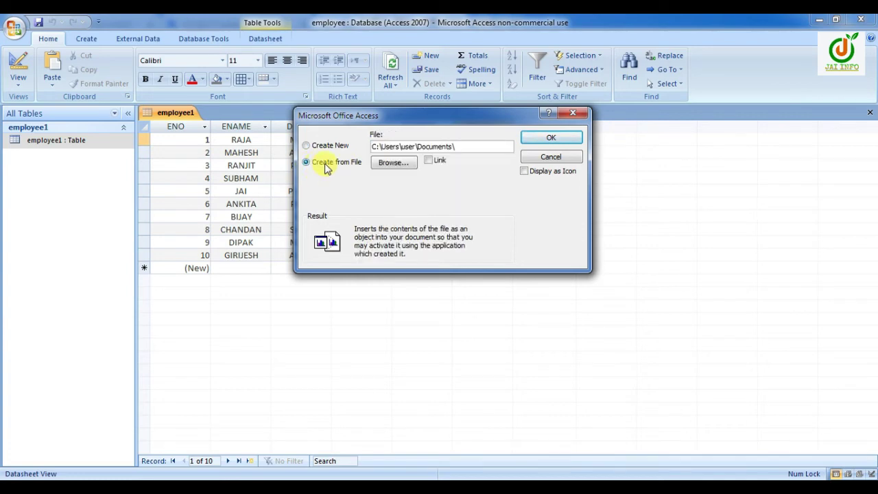
pyautogui.click(396, 167)
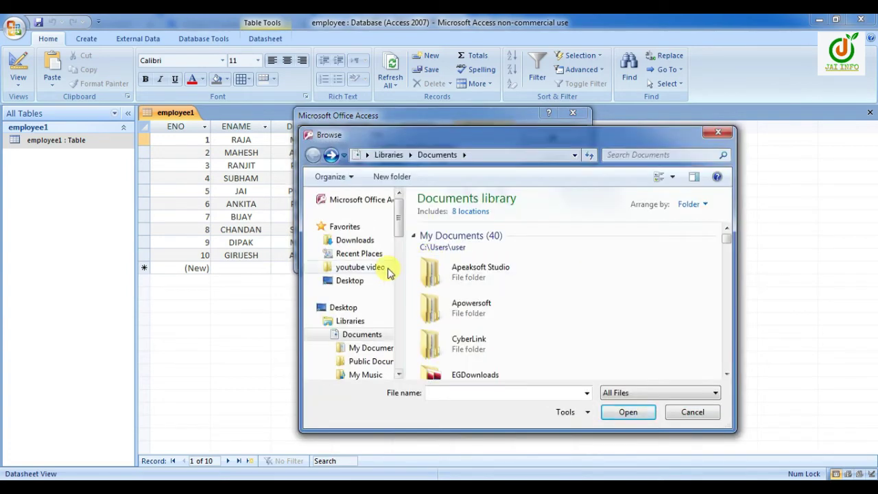
pyautogui.click(350, 280)
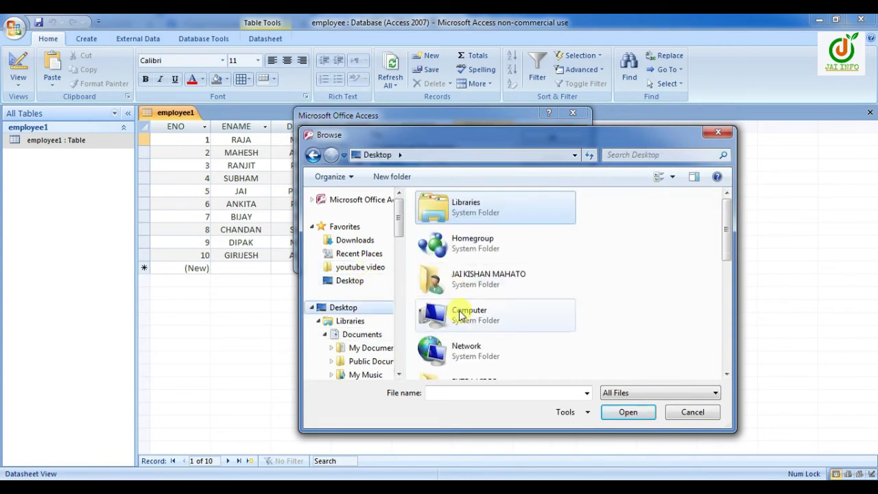
pyautogui.scroll(-2, 513, 330)
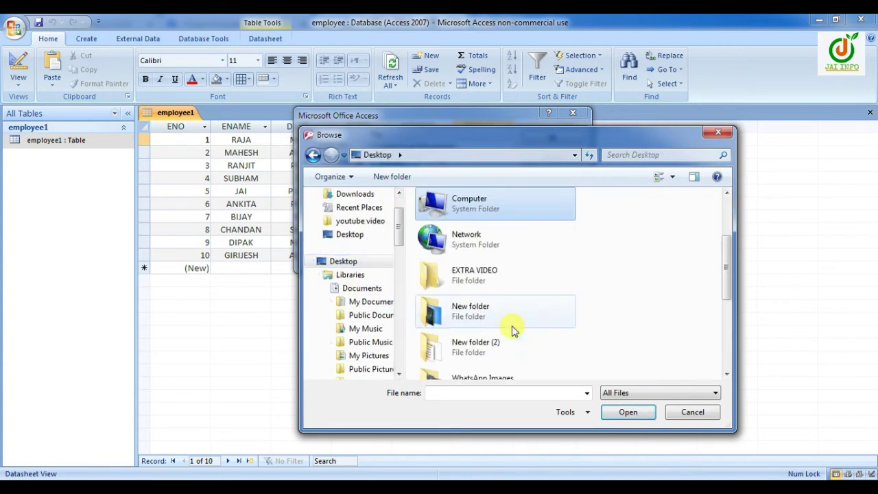
pyautogui.doubleClick(465, 317)
pyautogui.click(447, 257)
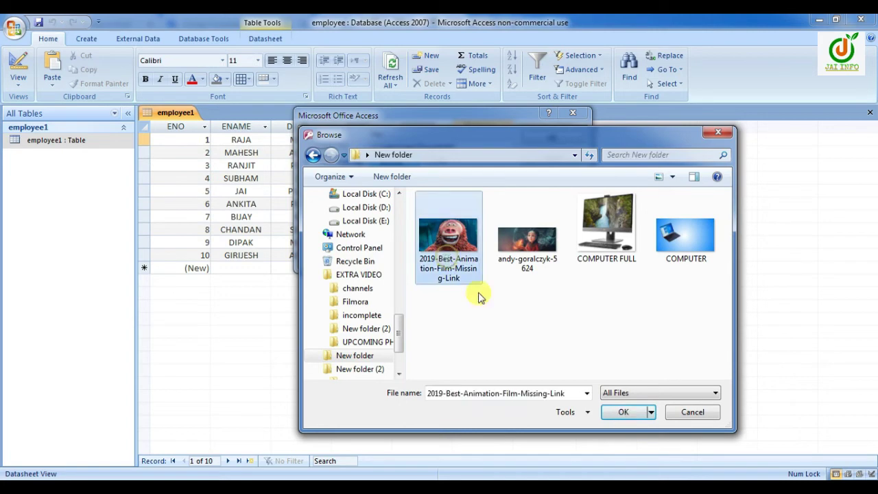
pyautogui.click(612, 416)
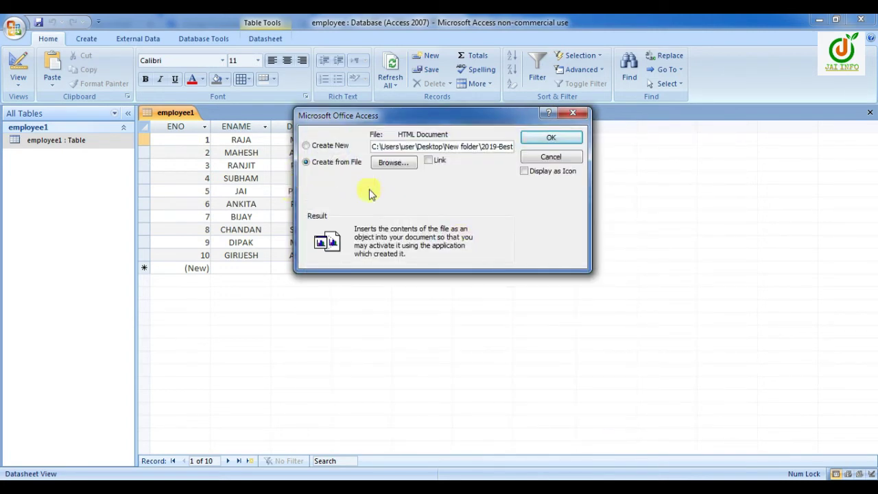
pyautogui.click(551, 141)
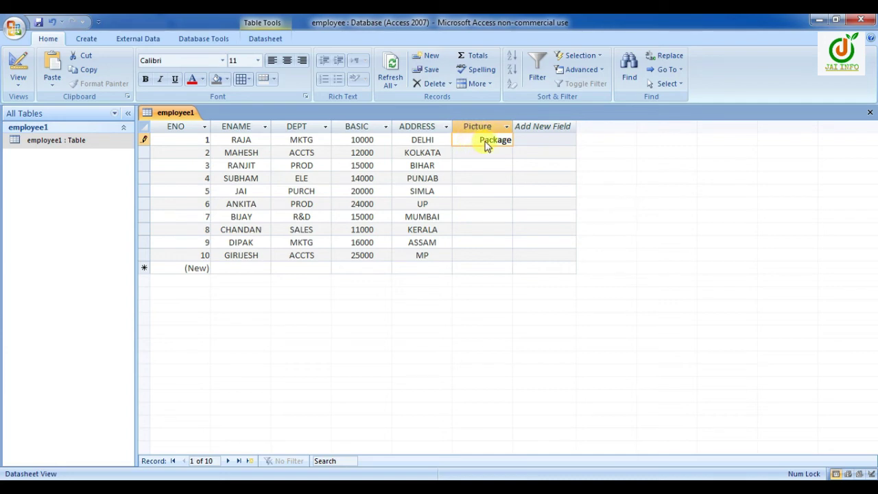
# Step: View the picture embedded in employee number 1's record, close the viewer and leave the record
pyautogui.doubleClick(486, 144)
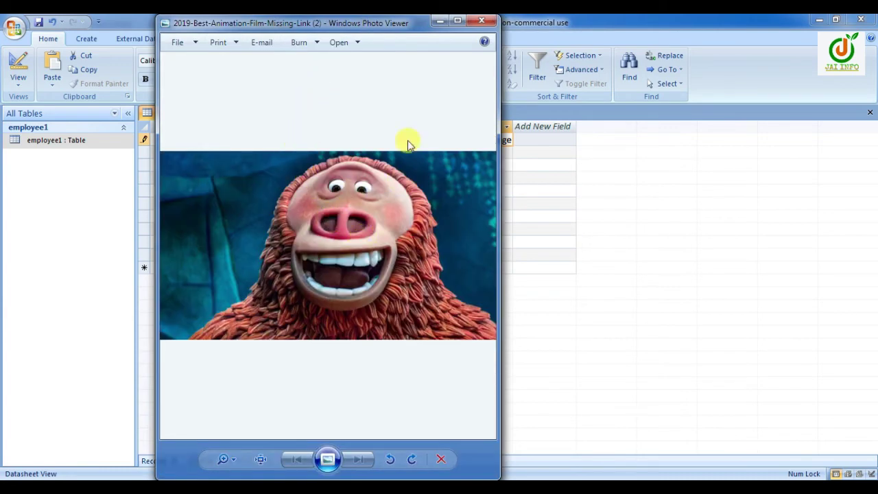
pyautogui.click(482, 21)
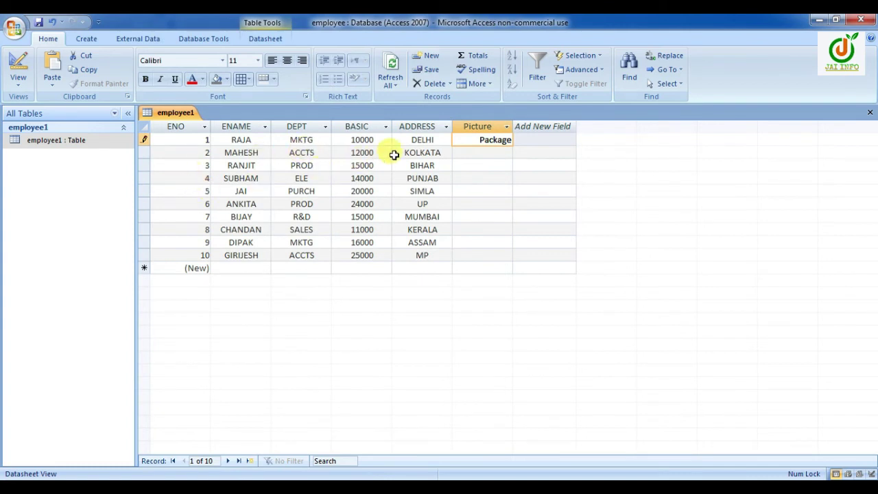
pyautogui.click(469, 157)
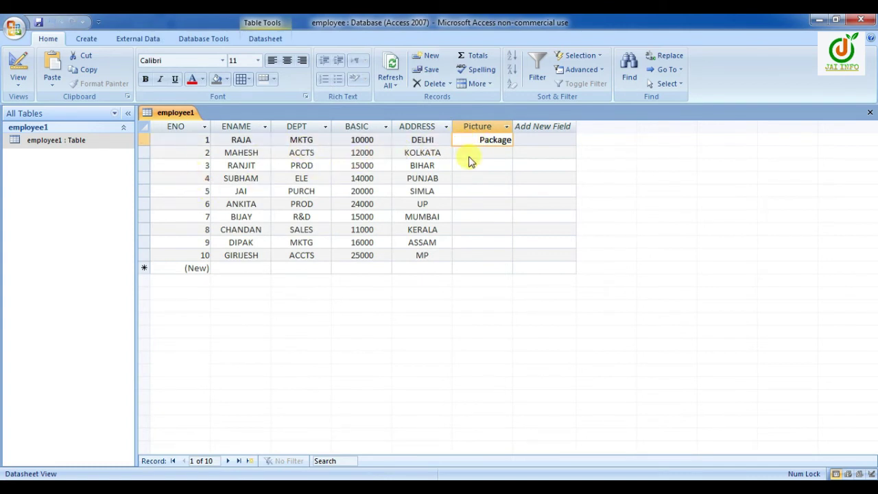
# Step: Insert the image file andy-goralczyk-5624 from the desktop's New folder into the Picture field of employee number 2
pyautogui.click(470, 155)
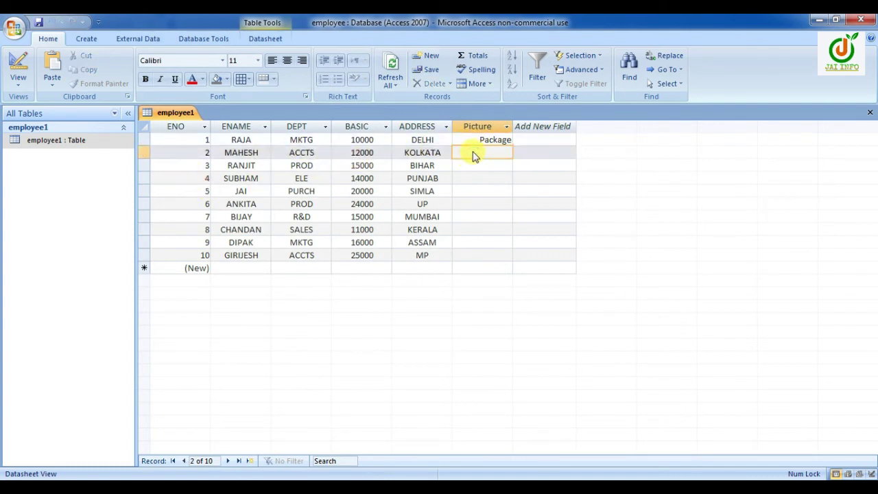
pyautogui.rightClick(459, 156)
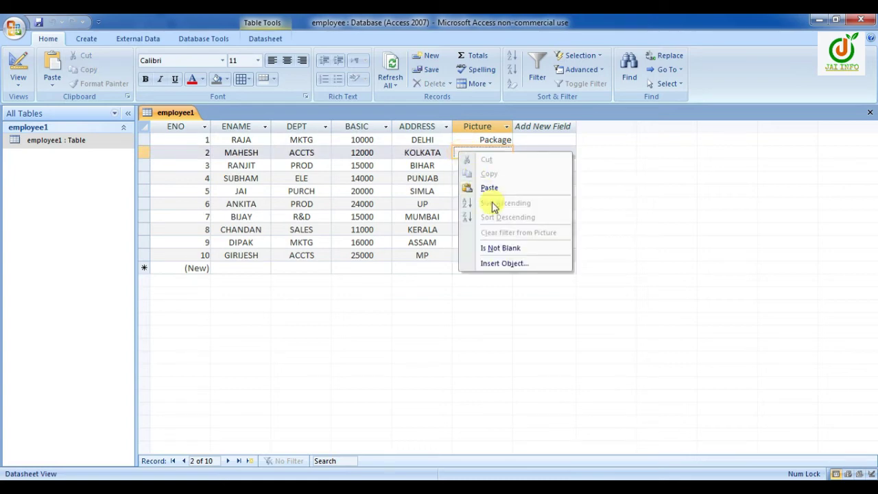
pyautogui.click(498, 266)
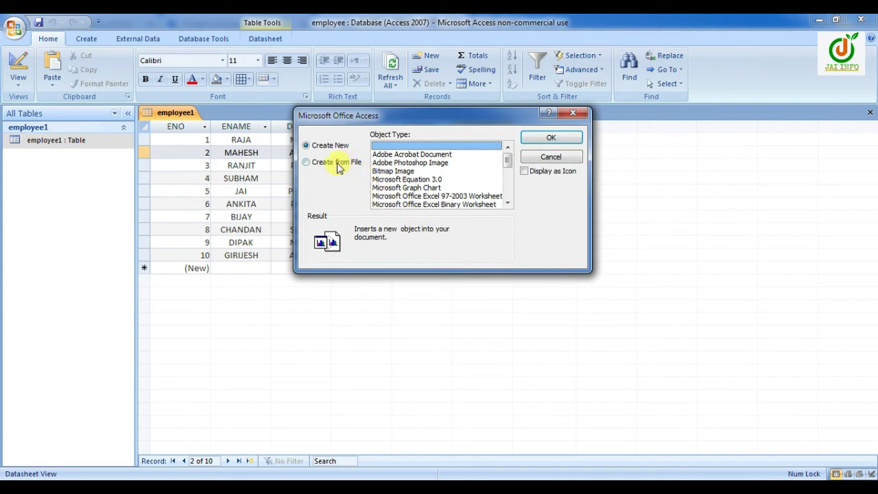
pyautogui.click(338, 169)
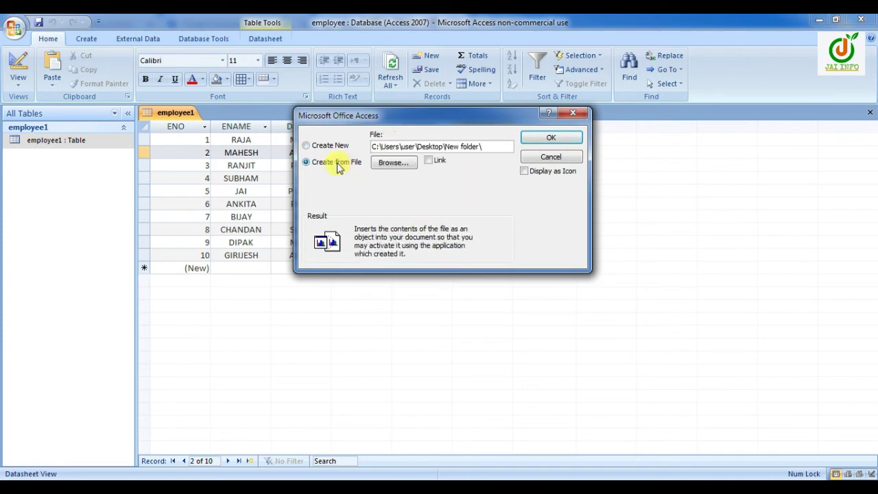
pyautogui.click(389, 169)
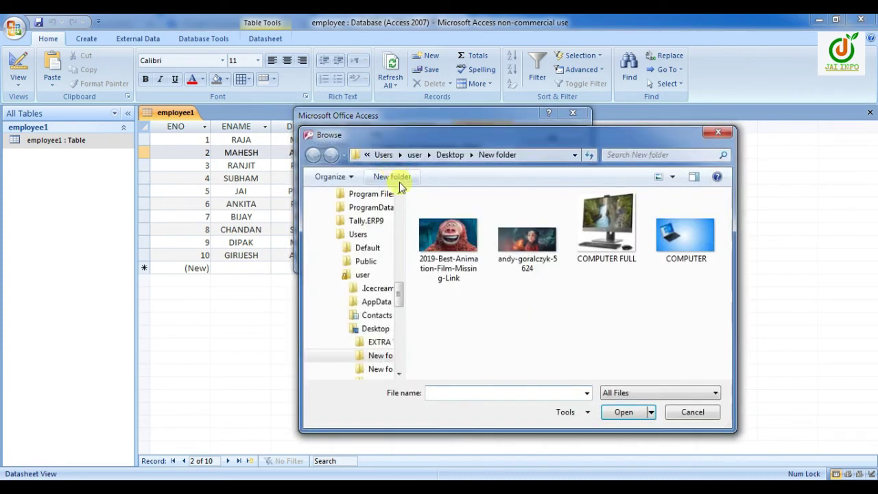
pyautogui.click(509, 261)
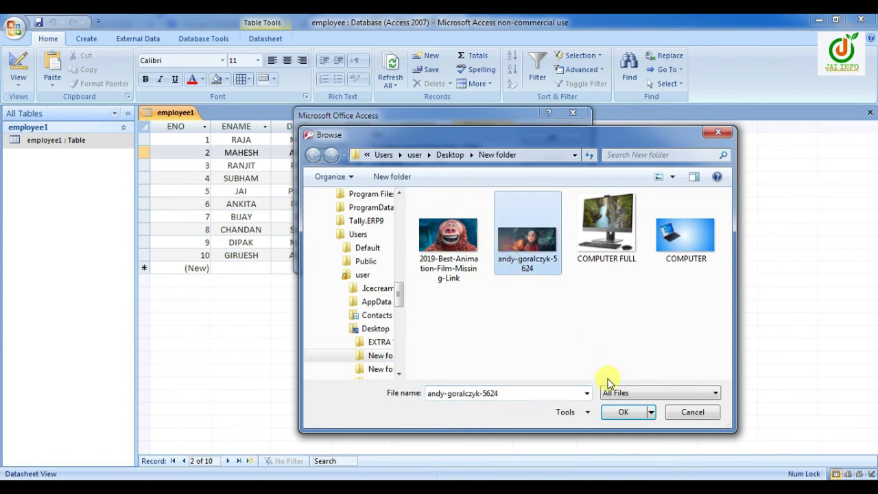
pyautogui.click(624, 413)
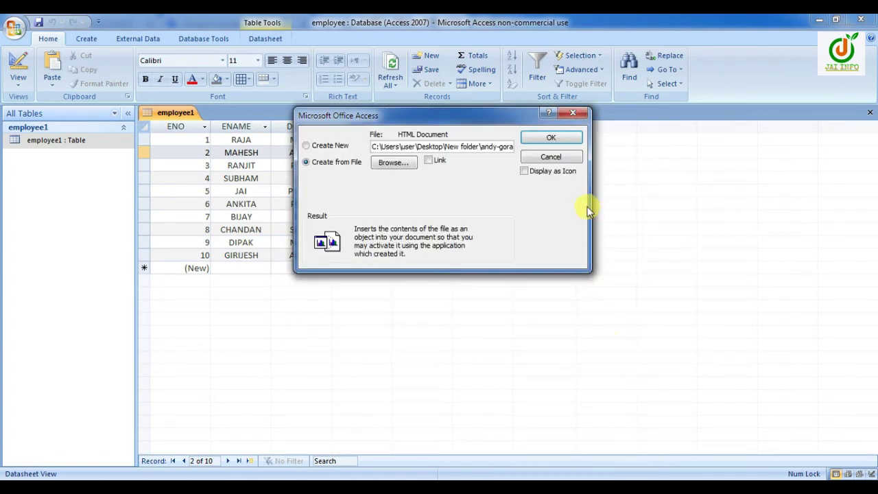
pyautogui.click(571, 139)
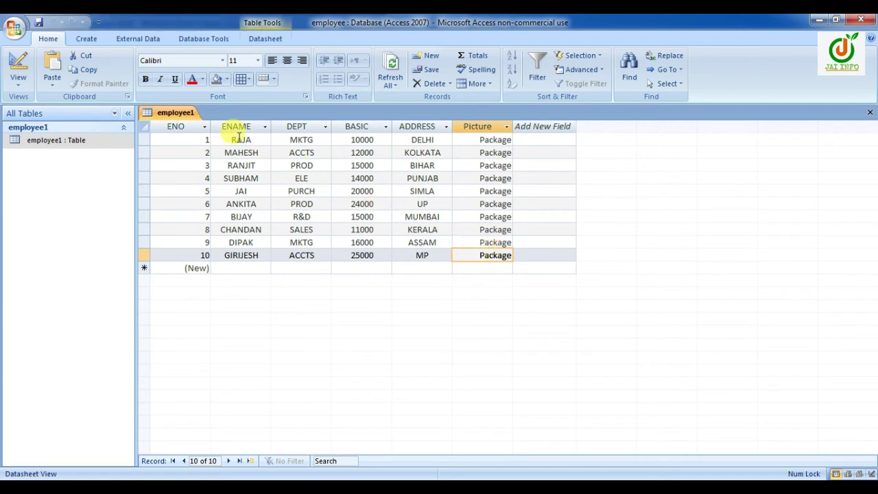
# Step: Save the employee1 table with the inserted pictures
pyautogui.rightClick(182, 121)
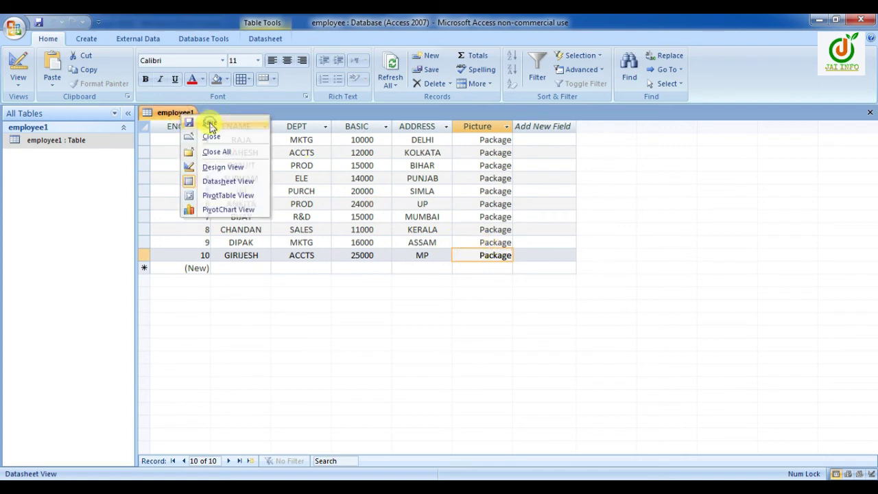
pyautogui.click(206, 122)
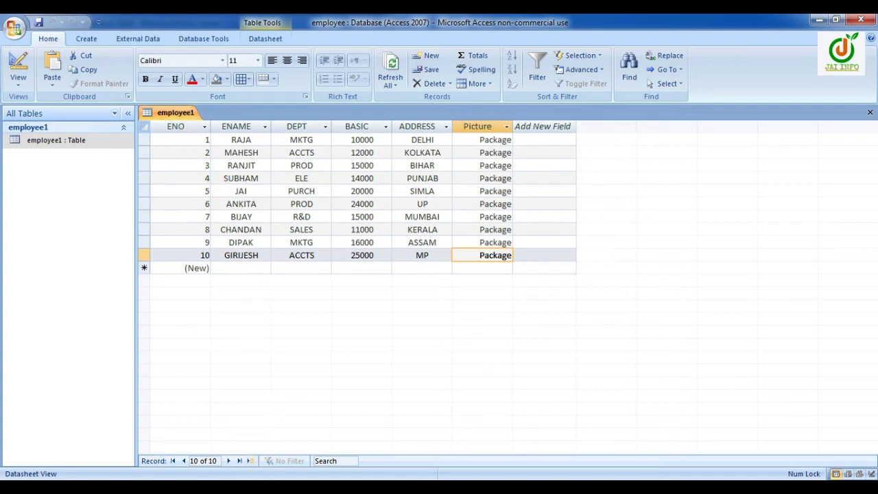
# Step: Read the task following the picture insertion in the PART-3 Word document and return to the Access database
pyautogui.click(283, 487)
pyautogui.scroll(-2, 437, 355)
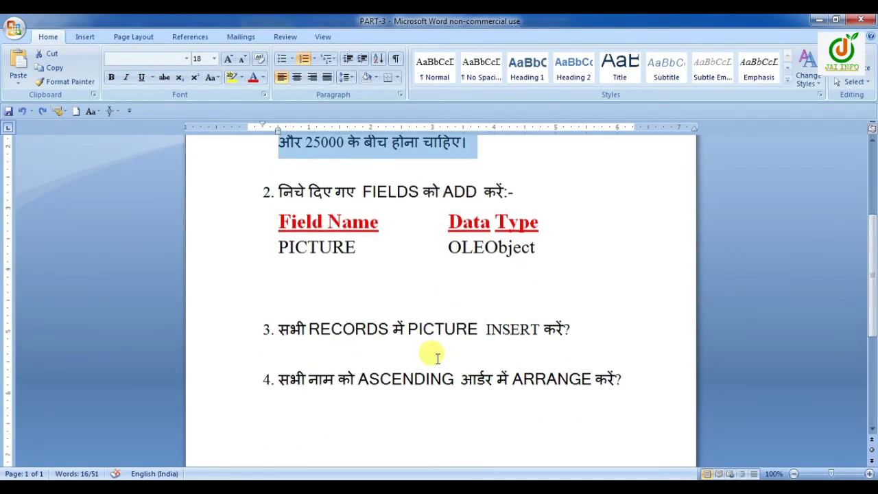
pyautogui.scroll(1, 437, 359)
pyautogui.scroll(-1, 358, 399)
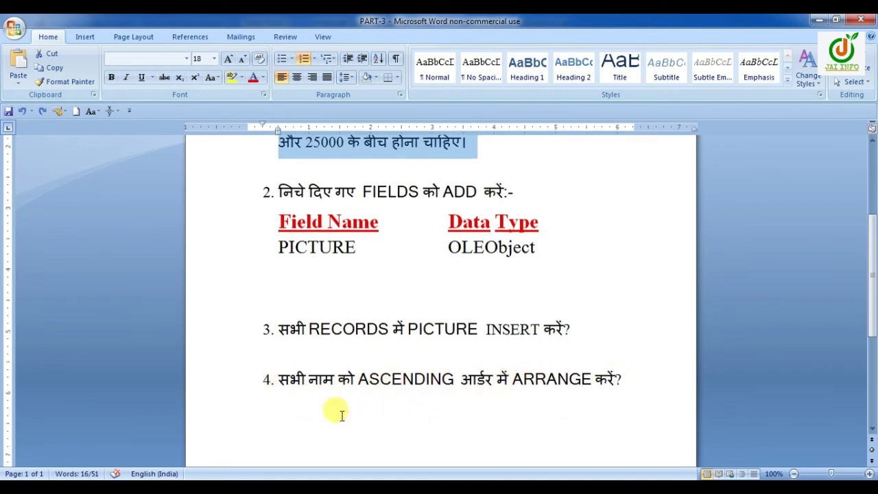
pyautogui.click(425, 487)
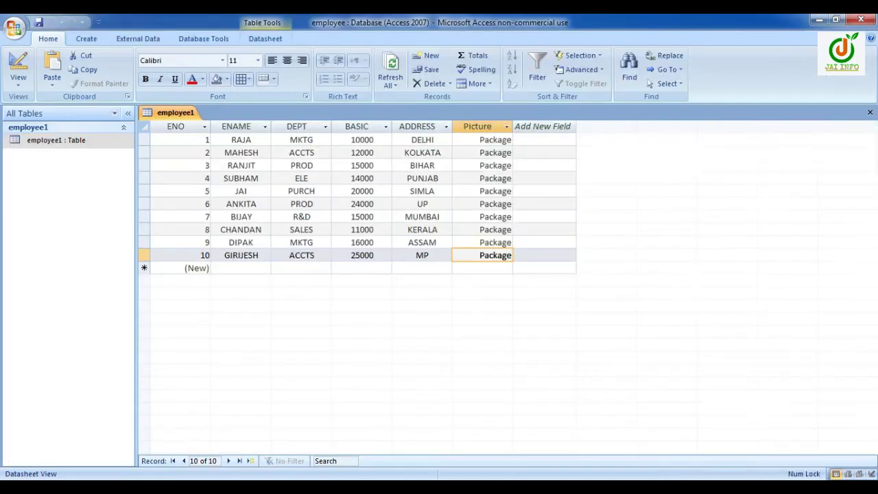
# Step: Sort the employee1 records by the ENAME column in ascending order, A to Z
pyautogui.click(261, 129)
pyautogui.rightClick(262, 129)
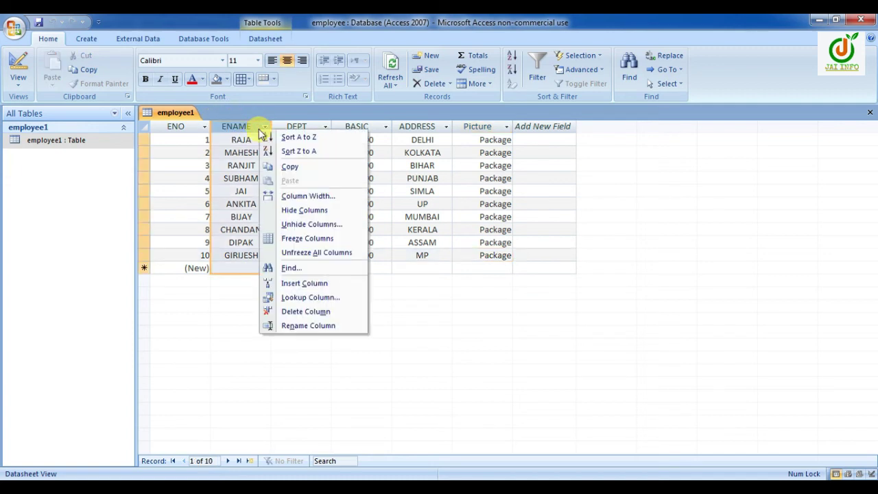
pyautogui.click(308, 138)
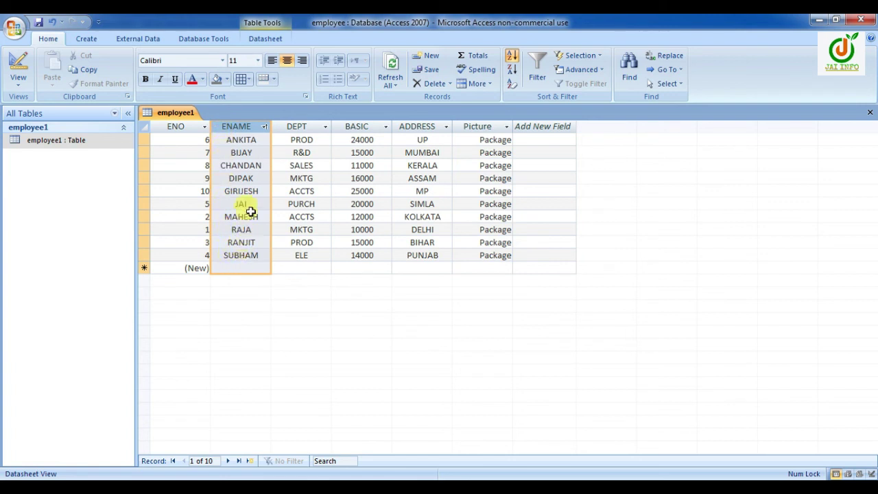
# Step: Reselect the ENAME column and sort the records by it in descending order
pyautogui.click(183, 126)
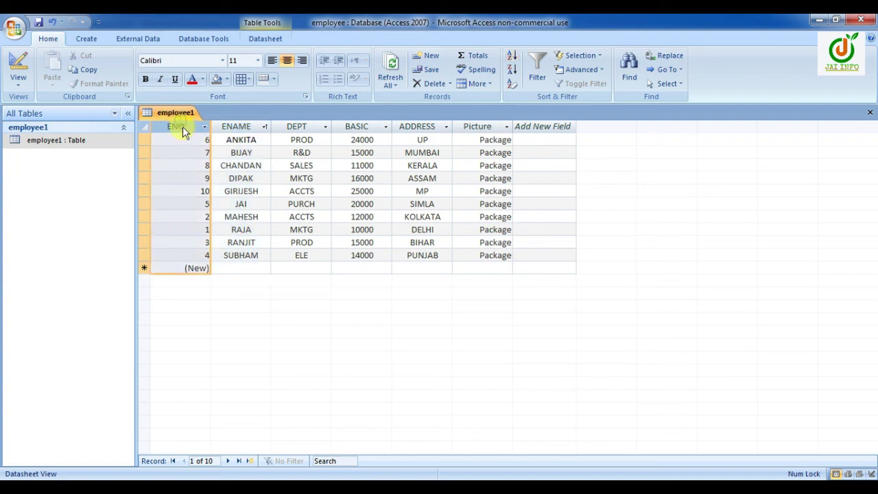
pyautogui.click(244, 129)
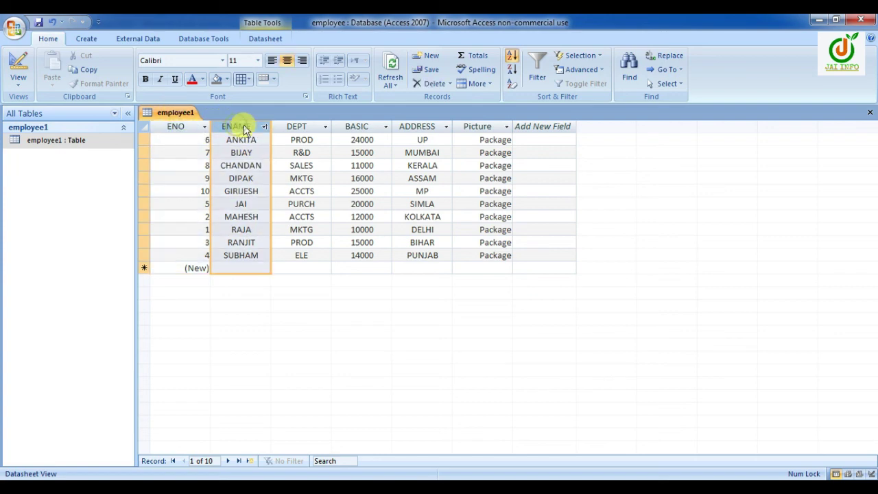
pyautogui.click(514, 73)
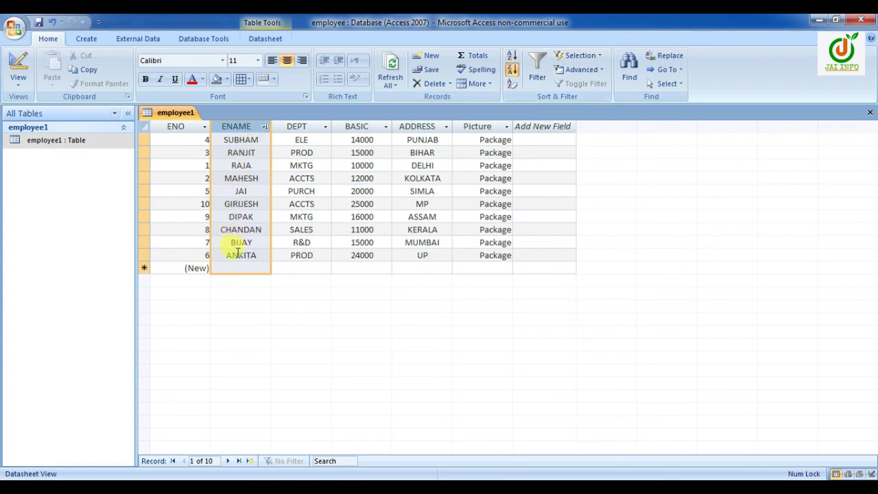
# Step: Switch the ENAME sort back to ascending order and clear all sorts from the table
pyautogui.click(512, 57)
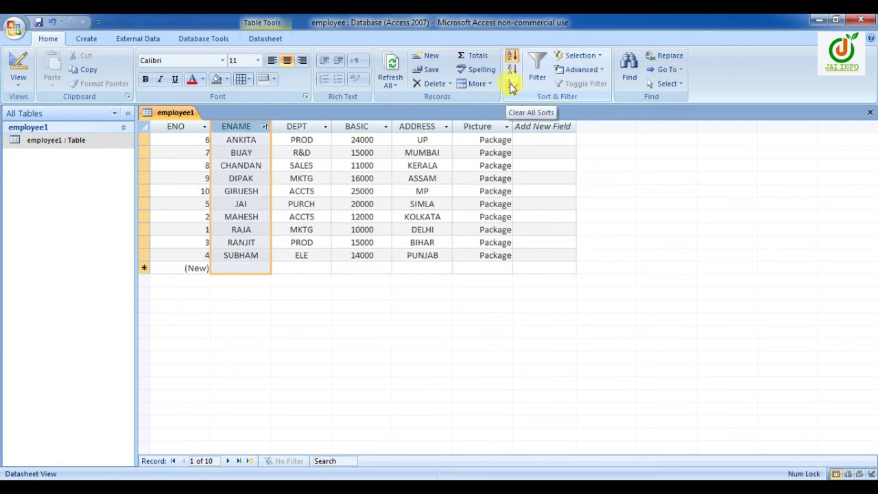
pyautogui.click(512, 85)
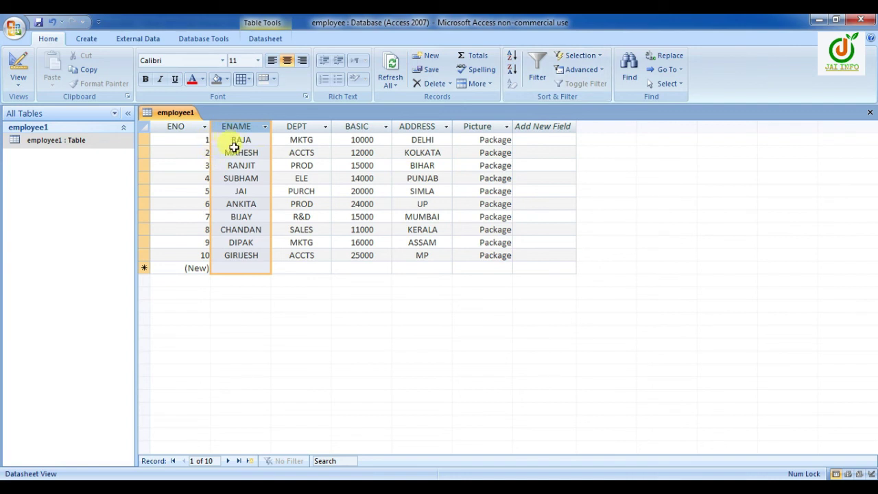